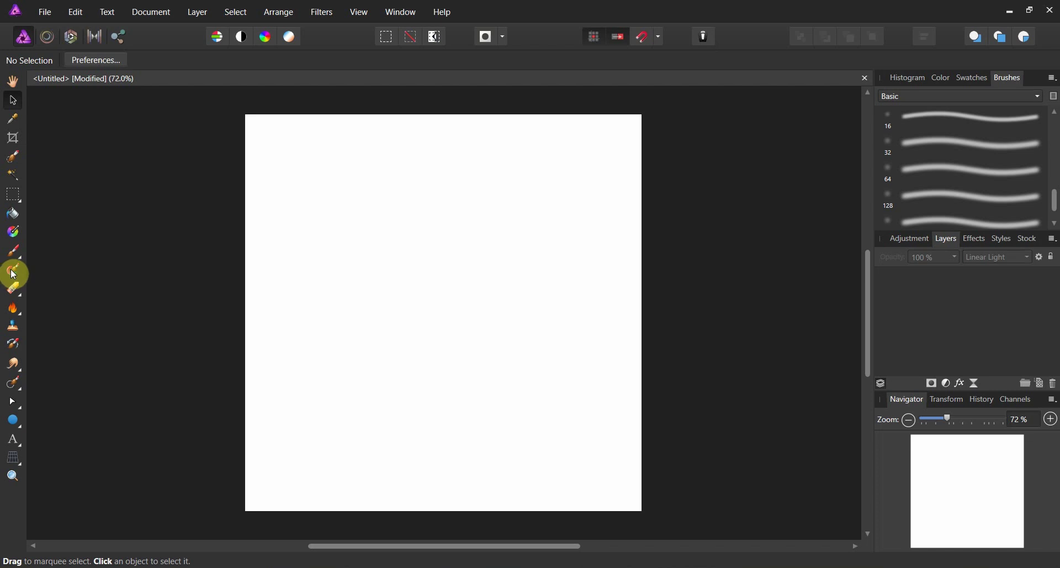
With the Paint Mixer Brush, paint a red blob, reloading red paint to smear a fading tail downward.
{"action": "left_click", "coordinate": [14, 272]}
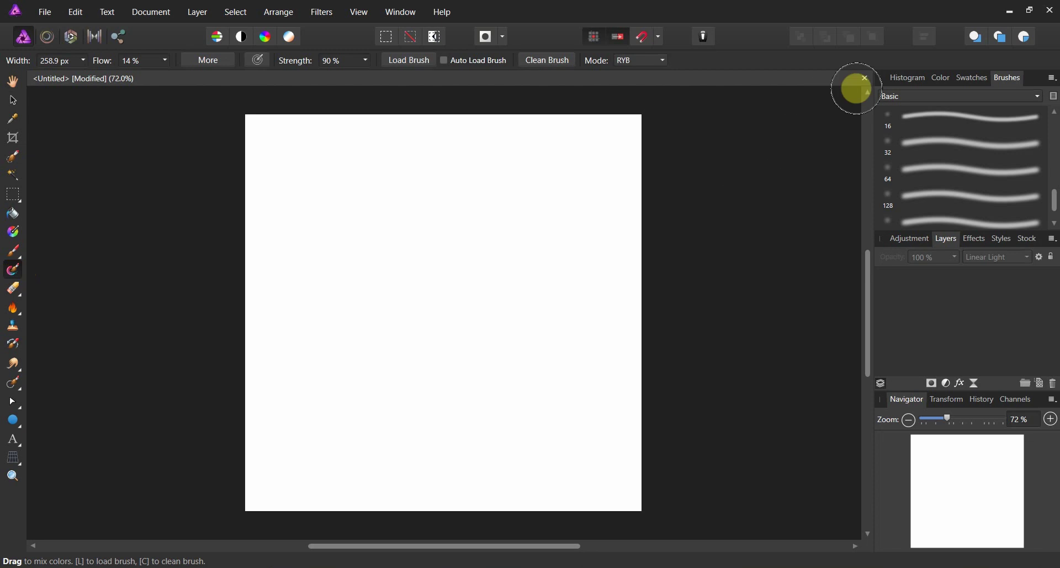
{"action": "left_click", "coordinate": [940, 79]}
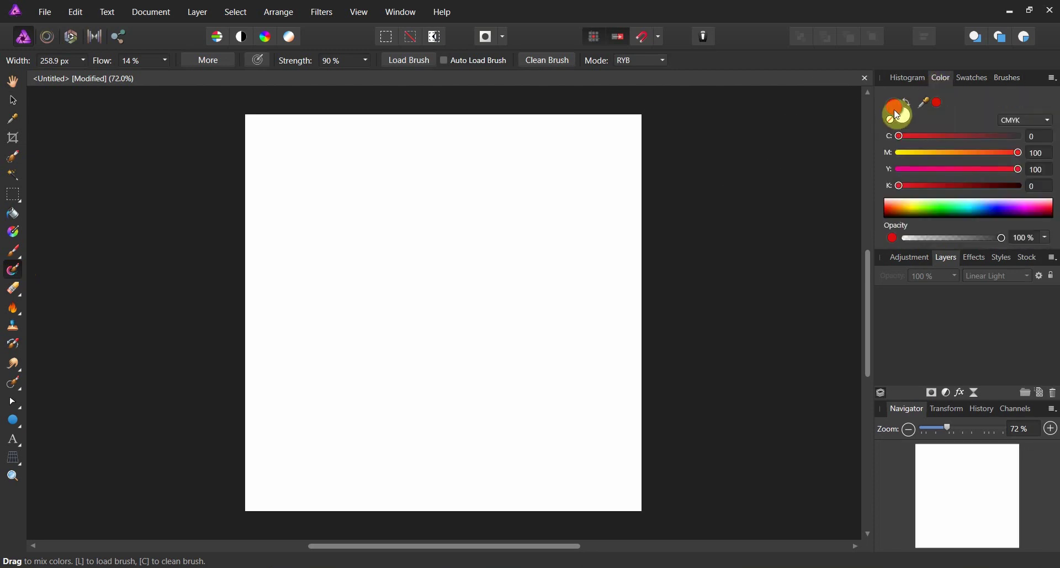
{"action": "left_click_drag", "start_coordinate": [516, 255], "coordinate": [497, 241]}
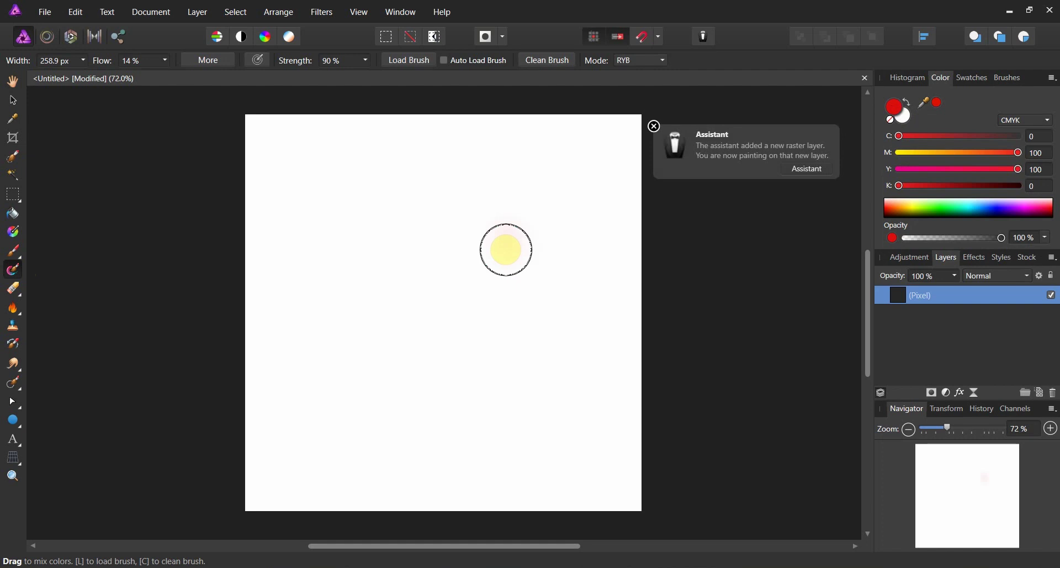
{"action": "left_click", "coordinate": [415, 59]}
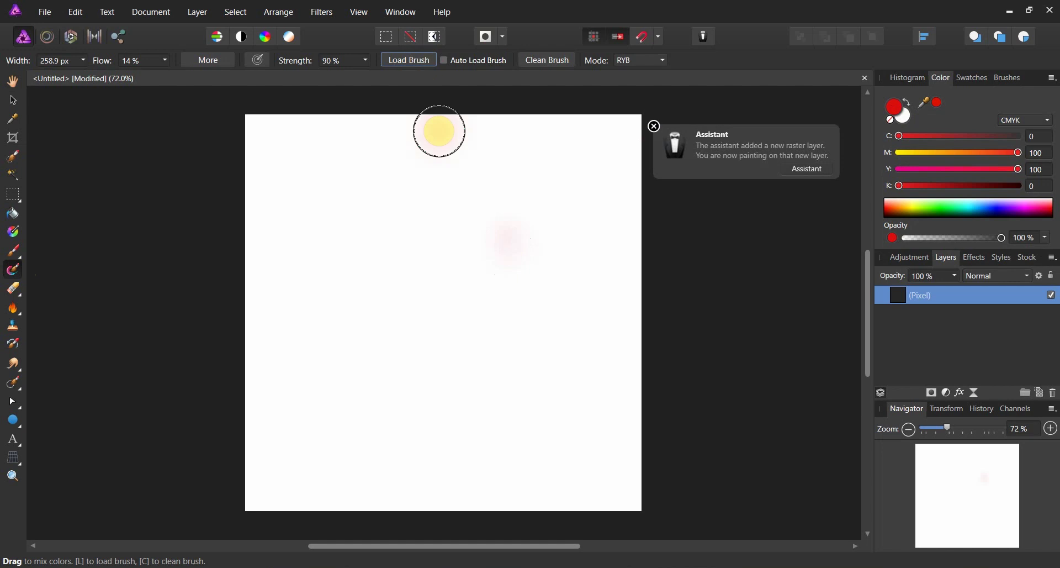
{"action": "mouse_move", "coordinate": [532, 260]}
{"action": "left_mouse_down"}
{"action": "mouse_move", "coordinate": [498, 240]}
{"action": "mouse_move", "coordinate": [530, 241]}
{"action": "mouse_move", "coordinate": [509, 245]}
{"action": "mouse_move", "coordinate": [523, 258]}
{"action": "mouse_move", "coordinate": [534, 247]}
{"action": "mouse_move", "coordinate": [527, 265]}
{"action": "mouse_move", "coordinate": [513, 252]}
{"action": "mouse_move", "coordinate": [524, 322]}
{"action": "mouse_move", "coordinate": [506, 489]}
{"action": "left_mouse_up"}
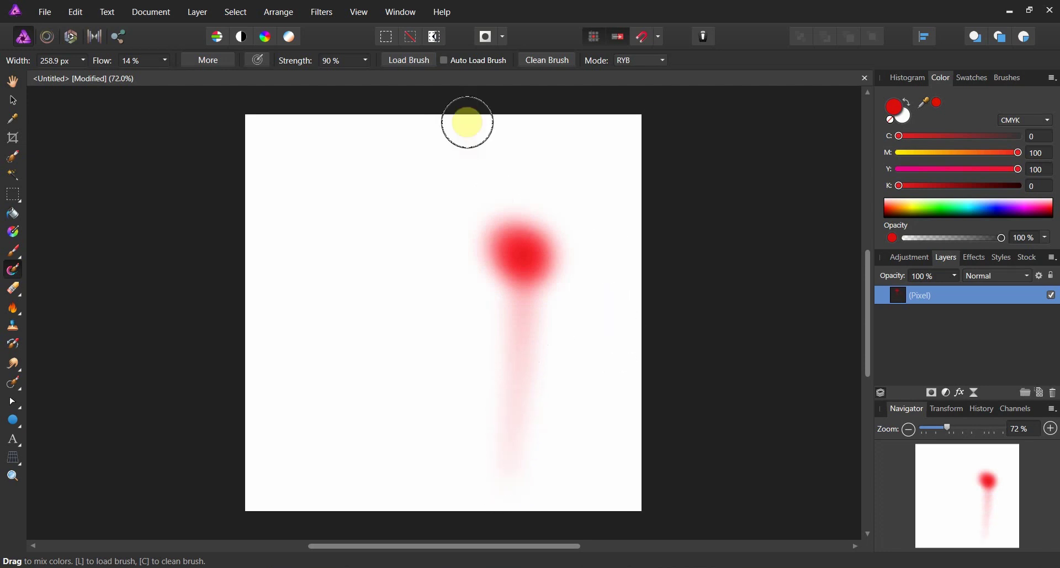
{"action": "left_click", "coordinate": [415, 61]}
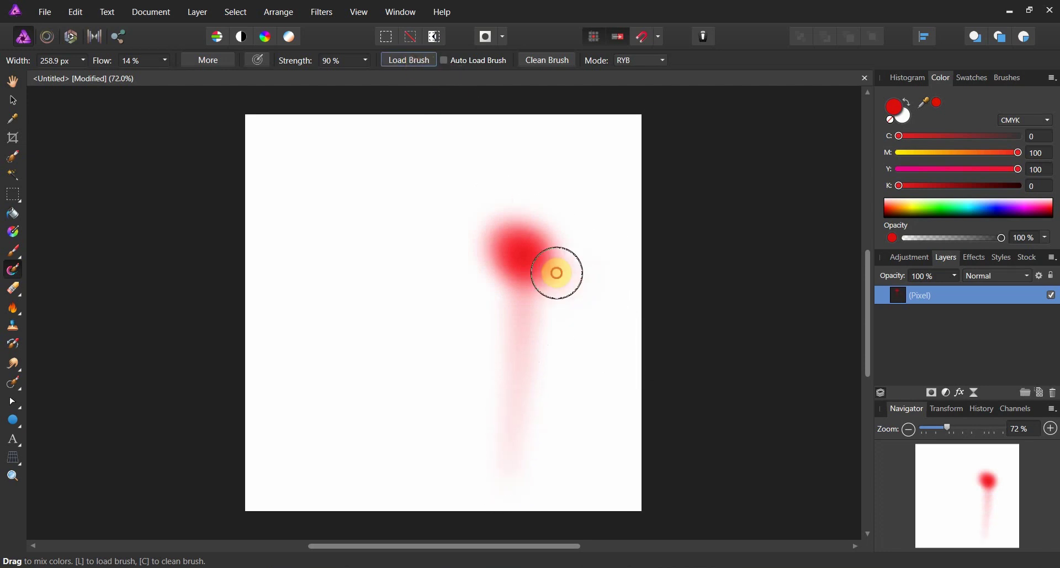
{"action": "mouse_move", "coordinate": [552, 272]}
{"action": "left_mouse_down"}
{"action": "mouse_move", "coordinate": [540, 286]}
{"action": "mouse_move", "coordinate": [492, 243]}
{"action": "mouse_move", "coordinate": [547, 275]}
{"action": "mouse_move", "coordinate": [514, 274]}
{"action": "mouse_move", "coordinate": [511, 236]}
{"action": "mouse_move", "coordinate": [522, 297]}
{"action": "mouse_move", "coordinate": [549, 277]}
{"action": "mouse_move", "coordinate": [542, 206]}
{"action": "left_mouse_up"}
Change the primary colour to blue and paint a blue blob with a downward tail left of the red one.
{"action": "left_click", "coordinate": [911, 137]}
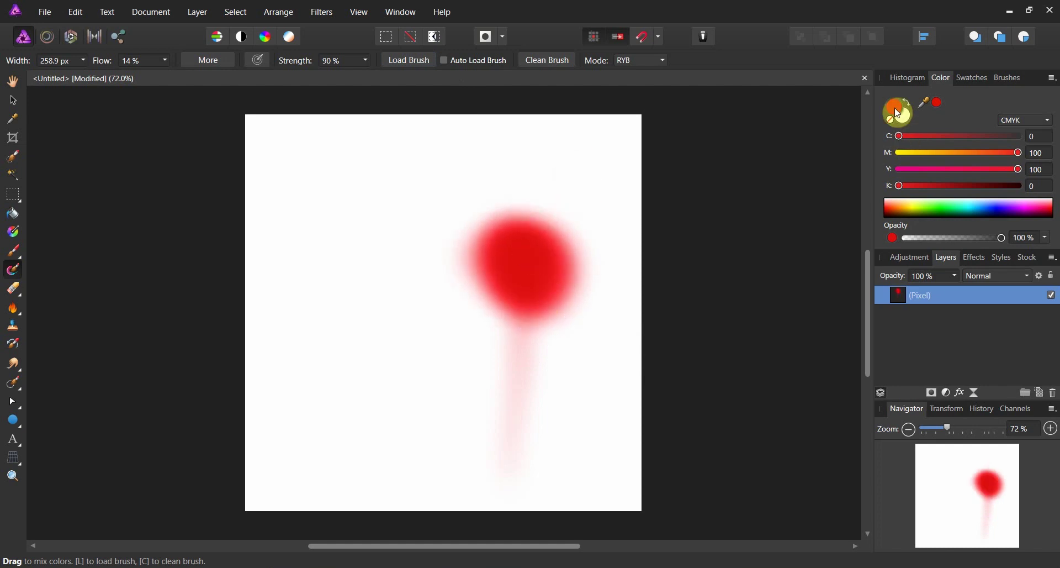
{"action": "double_click", "coordinate": [895, 109]}
{"action": "left_click", "coordinate": [508, 150]}
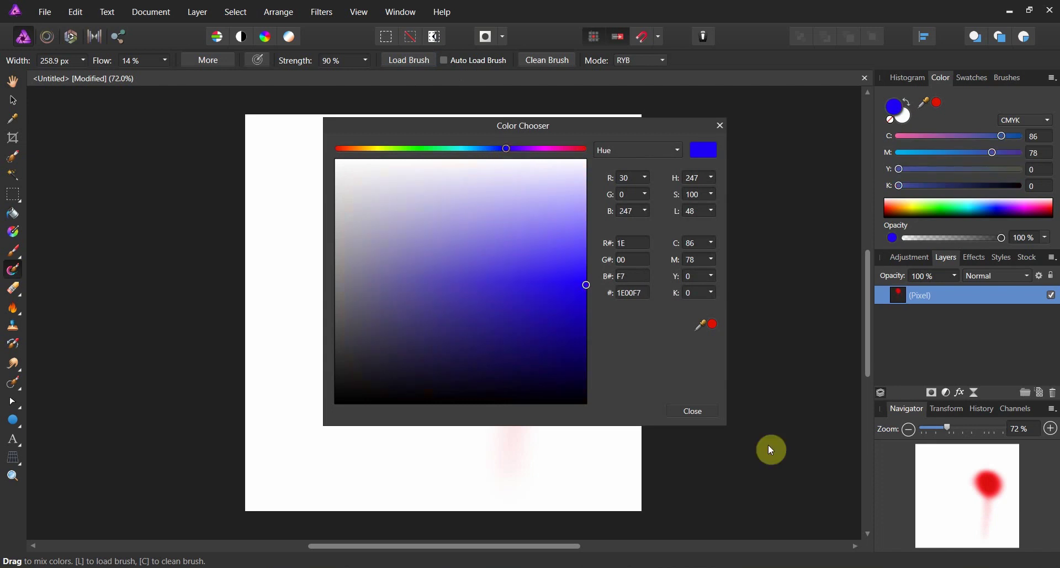
{"action": "left_click", "coordinate": [707, 415]}
{"action": "mouse_move", "coordinate": [375, 261]}
{"action": "left_mouse_down"}
{"action": "mouse_move", "coordinate": [353, 251]}
{"action": "mouse_move", "coordinate": [367, 249]}
{"action": "mouse_move", "coordinate": [344, 259]}
{"action": "mouse_move", "coordinate": [363, 236]}
{"action": "mouse_move", "coordinate": [337, 278]}
{"action": "mouse_move", "coordinate": [348, 248]}
{"action": "mouse_move", "coordinate": [362, 273]}
{"action": "mouse_move", "coordinate": [398, 249]}
{"action": "mouse_move", "coordinate": [354, 257]}
{"action": "mouse_move", "coordinate": [390, 263]}
{"action": "mouse_move", "coordinate": [361, 241]}
{"action": "mouse_move", "coordinate": [360, 290]}
{"action": "mouse_move", "coordinate": [385, 279]}
{"action": "mouse_move", "coordinate": [380, 226]}
{"action": "mouse_move", "coordinate": [358, 237]}
{"action": "mouse_move", "coordinate": [365, 279]}
{"action": "mouse_move", "coordinate": [350, 278]}
{"action": "mouse_move", "coordinate": [433, 256]}
{"action": "mouse_move", "coordinate": [366, 255]}
{"action": "mouse_move", "coordinate": [342, 272]}
{"action": "mouse_move", "coordinate": [367, 265]}
{"action": "mouse_move", "coordinate": [346, 485]}
{"action": "left_mouse_up"}
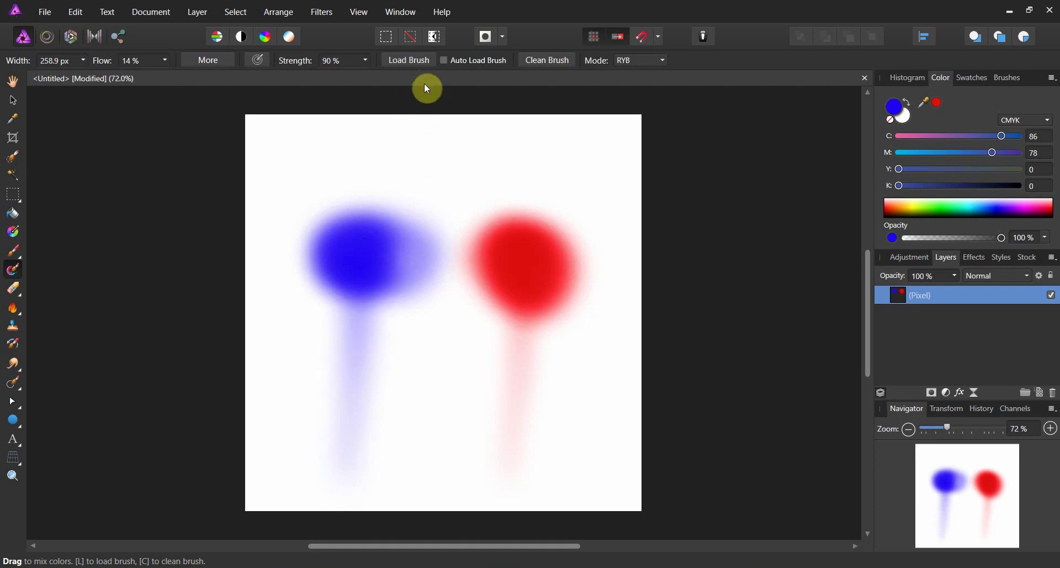
Enable Auto Load Brush and blend blue into red, cleaning the brush between strokes to form purple.
{"action": "left_click", "coordinate": [448, 65]}
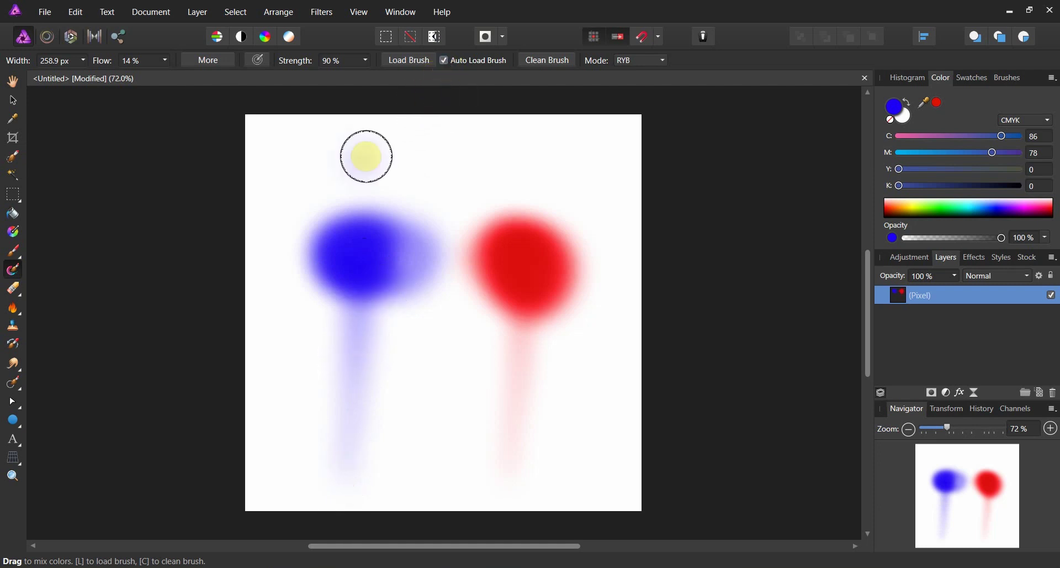
{"action": "mouse_move", "coordinate": [322, 201]}
{"action": "left_mouse_down"}
{"action": "mouse_move", "coordinate": [343, 194]}
{"action": "mouse_move", "coordinate": [324, 208]}
{"action": "mouse_move", "coordinate": [350, 211]}
{"action": "mouse_move", "coordinate": [363, 177]}
{"action": "mouse_move", "coordinate": [319, 191]}
{"action": "mouse_move", "coordinate": [291, 238]}
{"action": "mouse_move", "coordinate": [316, 219]}
{"action": "mouse_move", "coordinate": [301, 227]}
{"action": "mouse_move", "coordinate": [304, 273]}
{"action": "mouse_move", "coordinate": [293, 288]}
{"action": "mouse_move", "coordinate": [339, 291]}
{"action": "mouse_move", "coordinate": [313, 295]}
{"action": "mouse_move", "coordinate": [342, 306]}
{"action": "mouse_move", "coordinate": [307, 297]}
{"action": "mouse_move", "coordinate": [419, 274]}
{"action": "mouse_move", "coordinate": [375, 222]}
{"action": "mouse_move", "coordinate": [387, 247]}
{"action": "mouse_move", "coordinate": [370, 254]}
{"action": "mouse_move", "coordinate": [472, 254]}
{"action": "mouse_move", "coordinate": [423, 235]}
{"action": "mouse_move", "coordinate": [537, 271]}
{"action": "mouse_move", "coordinate": [462, 275]}
{"action": "mouse_move", "coordinate": [492, 282]}
{"action": "mouse_move", "coordinate": [494, 293]}
{"action": "mouse_move", "coordinate": [454, 282]}
{"action": "left_mouse_up"}
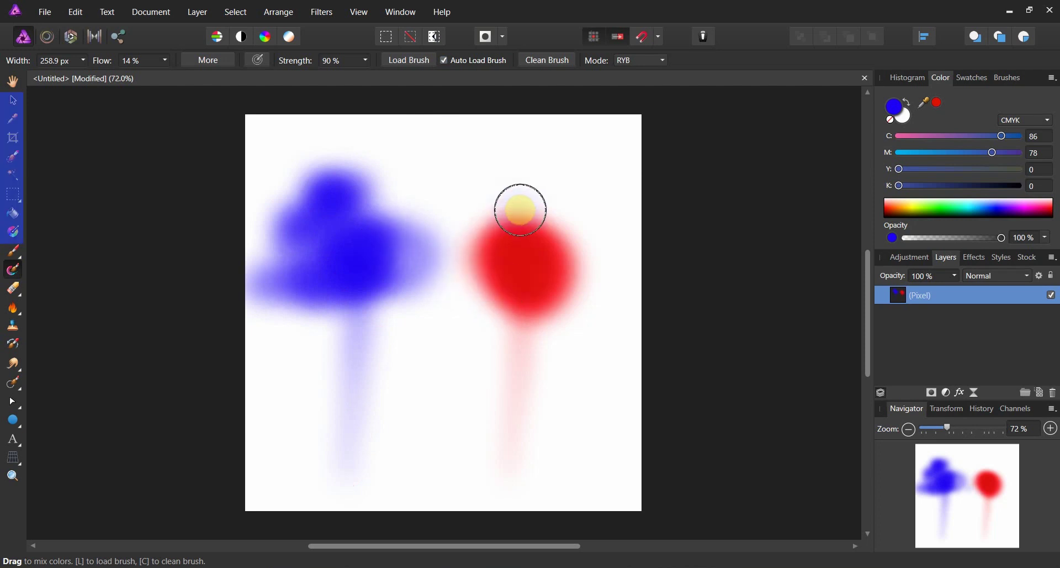
{"action": "left_click", "coordinate": [547, 64]}
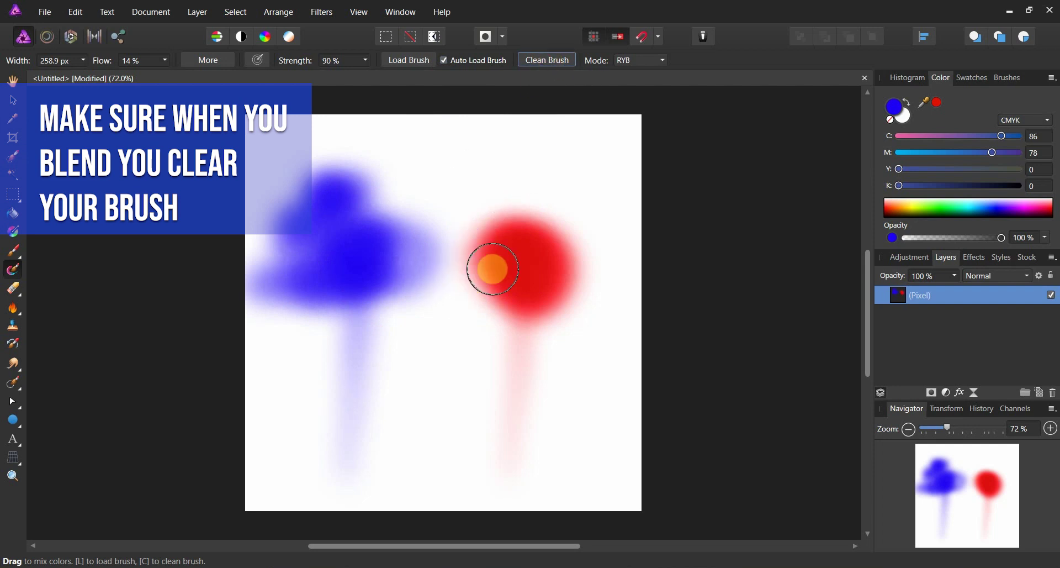
{"action": "mouse_move", "coordinate": [486, 259]}
{"action": "left_mouse_down"}
{"action": "mouse_move", "coordinate": [407, 247]}
{"action": "mouse_move", "coordinate": [463, 263]}
{"action": "mouse_move", "coordinate": [416, 253]}
{"action": "mouse_move", "coordinate": [428, 251]}
{"action": "mouse_move", "coordinate": [401, 275]}
{"action": "mouse_move", "coordinate": [419, 281]}
{"action": "mouse_move", "coordinate": [464, 265]}
{"action": "mouse_move", "coordinate": [495, 284]}
{"action": "mouse_move", "coordinate": [478, 262]}
{"action": "mouse_move", "coordinate": [422, 272]}
{"action": "mouse_move", "coordinate": [497, 279]}
{"action": "left_mouse_up"}
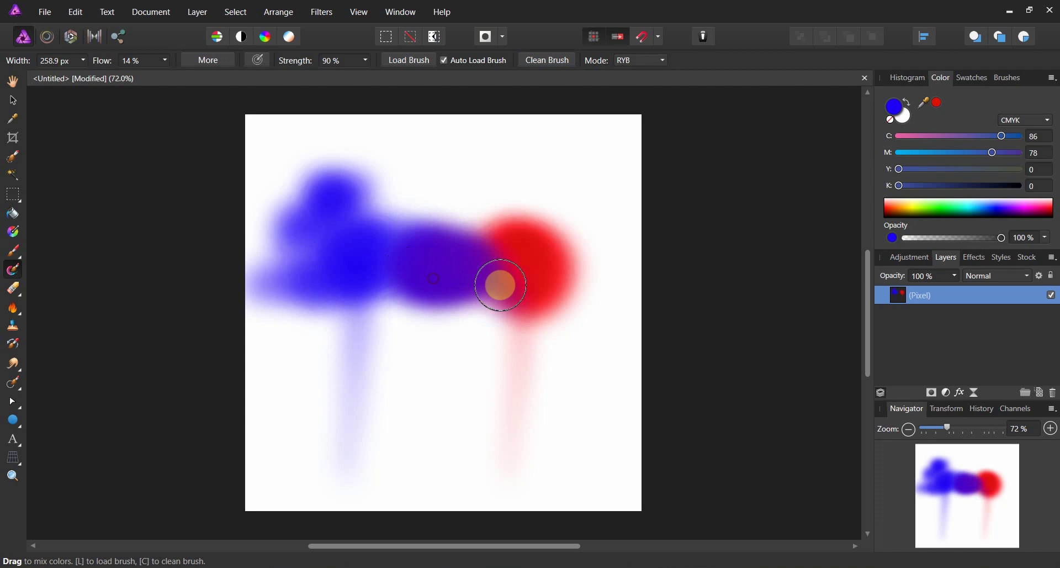
{"action": "left_click", "coordinate": [531, 65]}
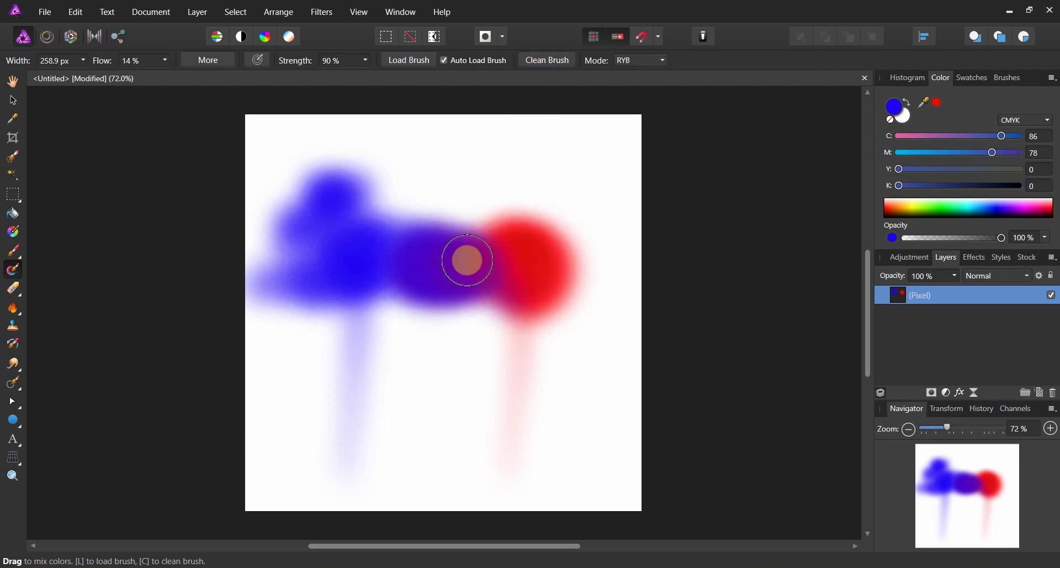
{"action": "mouse_move", "coordinate": [467, 260]}
{"action": "left_mouse_down"}
{"action": "mouse_move", "coordinate": [431, 291]}
{"action": "mouse_move", "coordinate": [430, 236]}
{"action": "mouse_move", "coordinate": [440, 237]}
{"action": "mouse_move", "coordinate": [406, 263]}
{"action": "mouse_move", "coordinate": [449, 268]}
{"action": "mouse_move", "coordinate": [419, 296]}
{"action": "mouse_move", "coordinate": [415, 266]}
{"action": "mouse_move", "coordinate": [446, 236]}
{"action": "mouse_move", "coordinate": [414, 268]}
{"action": "mouse_move", "coordinate": [485, 286]}
{"action": "left_mouse_up"}
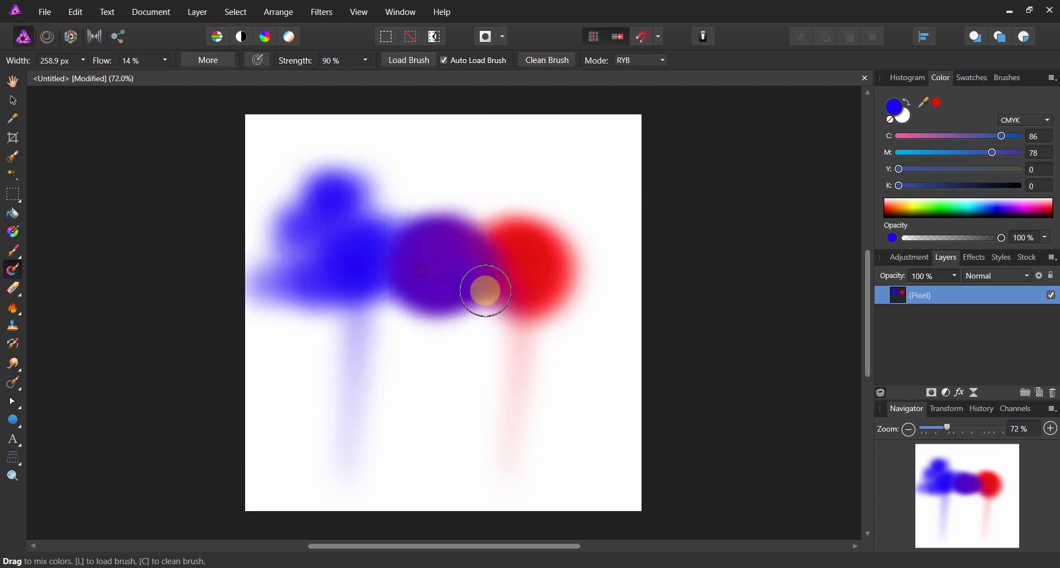
Smear a bluish-violet patch below-right of the red blob and soften the purple–red edge using Clean Brush.
{"action": "left_click", "coordinate": [542, 65]}
{"action": "mouse_move", "coordinate": [513, 241]}
{"action": "left_mouse_down"}
{"action": "mouse_move", "coordinate": [518, 263]}
{"action": "mouse_move", "coordinate": [508, 253]}
{"action": "mouse_move", "coordinate": [493, 281]}
{"action": "mouse_move", "coordinate": [492, 259]}
{"action": "mouse_move", "coordinate": [435, 279]}
{"action": "mouse_move", "coordinate": [503, 264]}
{"action": "mouse_move", "coordinate": [417, 262]}
{"action": "mouse_move", "coordinate": [434, 237]}
{"action": "mouse_move", "coordinate": [485, 207]}
{"action": "mouse_move", "coordinate": [510, 132]}
{"action": "mouse_move", "coordinate": [528, 193]}
{"action": "mouse_move", "coordinate": [458, 273]}
{"action": "mouse_move", "coordinate": [433, 275]}
{"action": "left_mouse_up"}
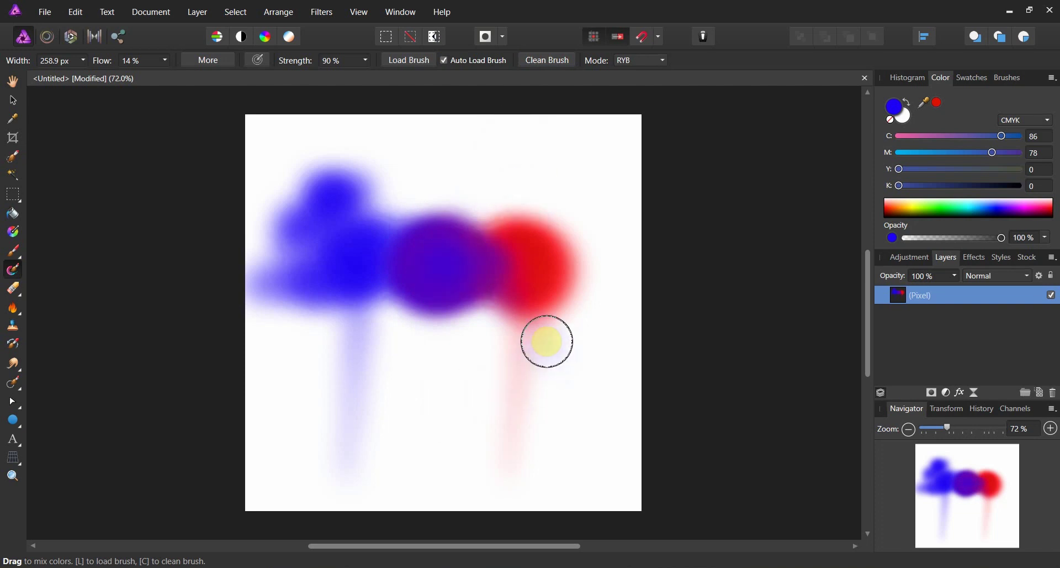
{"action": "mouse_move", "coordinate": [560, 301]}
{"action": "left_mouse_down"}
{"action": "mouse_move", "coordinate": [594, 367]}
{"action": "mouse_move", "coordinate": [587, 317]}
{"action": "mouse_move", "coordinate": [579, 348]}
{"action": "mouse_move", "coordinate": [591, 319]}
{"action": "mouse_move", "coordinate": [603, 333]}
{"action": "mouse_move", "coordinate": [562, 319]}
{"action": "mouse_move", "coordinate": [599, 337]}
{"action": "mouse_move", "coordinate": [567, 343]}
{"action": "mouse_move", "coordinate": [568, 318]}
{"action": "mouse_move", "coordinate": [585, 349]}
{"action": "mouse_move", "coordinate": [572, 380]}
{"action": "mouse_move", "coordinate": [596, 387]}
{"action": "mouse_move", "coordinate": [577, 463]}
{"action": "mouse_move", "coordinate": [566, 458]}
{"action": "mouse_move", "coordinate": [549, 504]}
{"action": "left_mouse_up"}
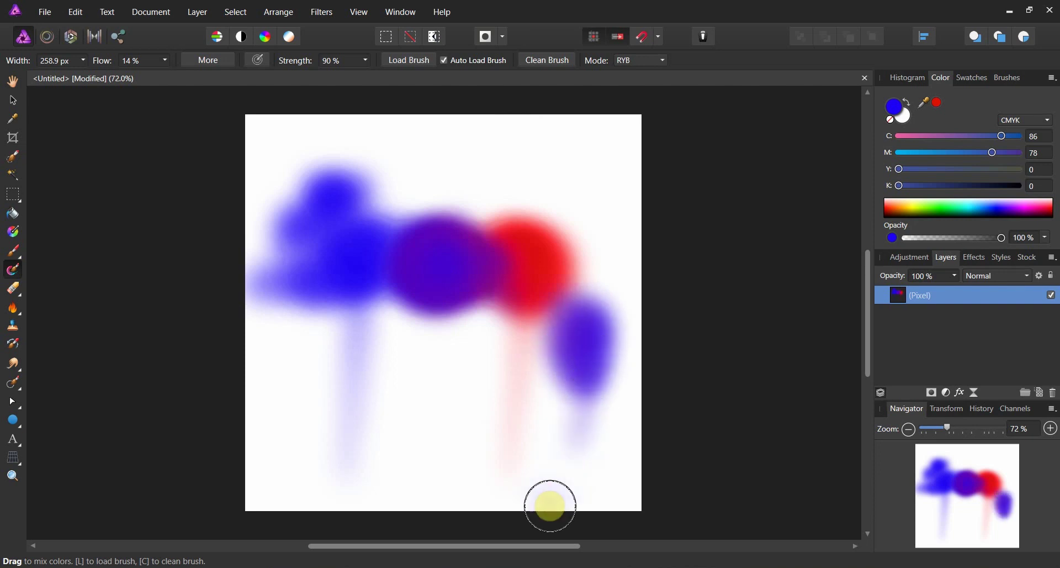
{"action": "left_click", "coordinate": [539, 61]}
{"action": "mouse_move", "coordinate": [484, 268]}
{"action": "left_mouse_down"}
{"action": "mouse_move", "coordinate": [462, 253]}
{"action": "mouse_move", "coordinate": [443, 261]}
{"action": "mouse_move", "coordinate": [440, 238]}
{"action": "mouse_move", "coordinate": [439, 267]}
{"action": "mouse_move", "coordinate": [451, 243]}
{"action": "mouse_move", "coordinate": [478, 268]}
{"action": "mouse_move", "coordinate": [460, 283]}
{"action": "mouse_move", "coordinate": [471, 296]}
{"action": "mouse_move", "coordinate": [472, 249]}
{"action": "mouse_move", "coordinate": [454, 271]}
{"action": "mouse_move", "coordinate": [488, 256]}
{"action": "mouse_move", "coordinate": [452, 280]}
{"action": "mouse_move", "coordinate": [468, 278]}
{"action": "mouse_move", "coordinate": [467, 267]}
{"action": "mouse_move", "coordinate": [513, 284]}
{"action": "mouse_move", "coordinate": [466, 285]}
{"action": "mouse_move", "coordinate": [484, 245]}
{"action": "mouse_move", "coordinate": [473, 289]}
{"action": "left_mouse_up"}
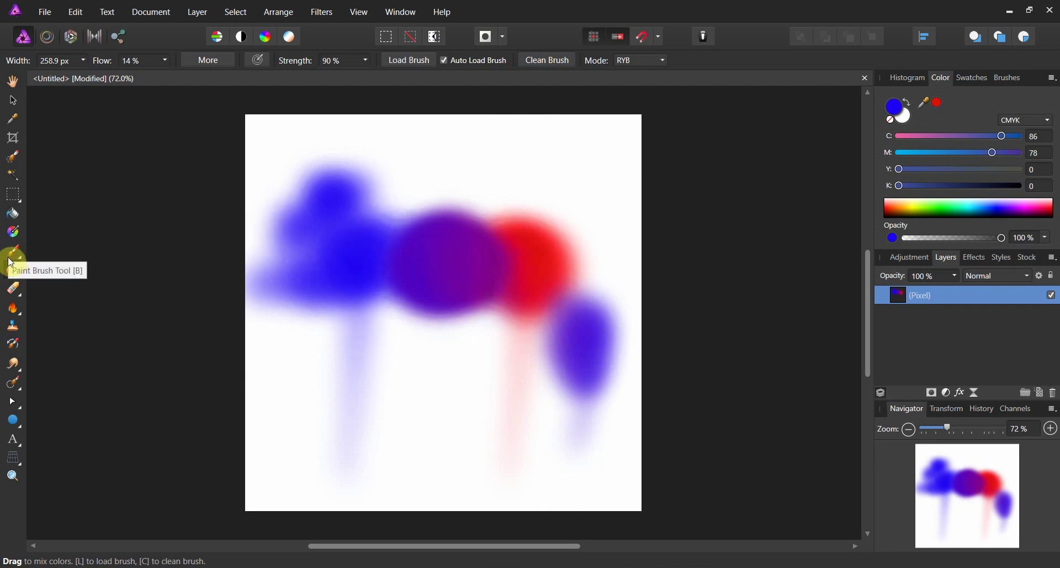
Delete the practice Pixel layer and open beautiful-blue-eyes-close-up-609549.jpg.
{"action": "left_click", "coordinate": [15, 102]}
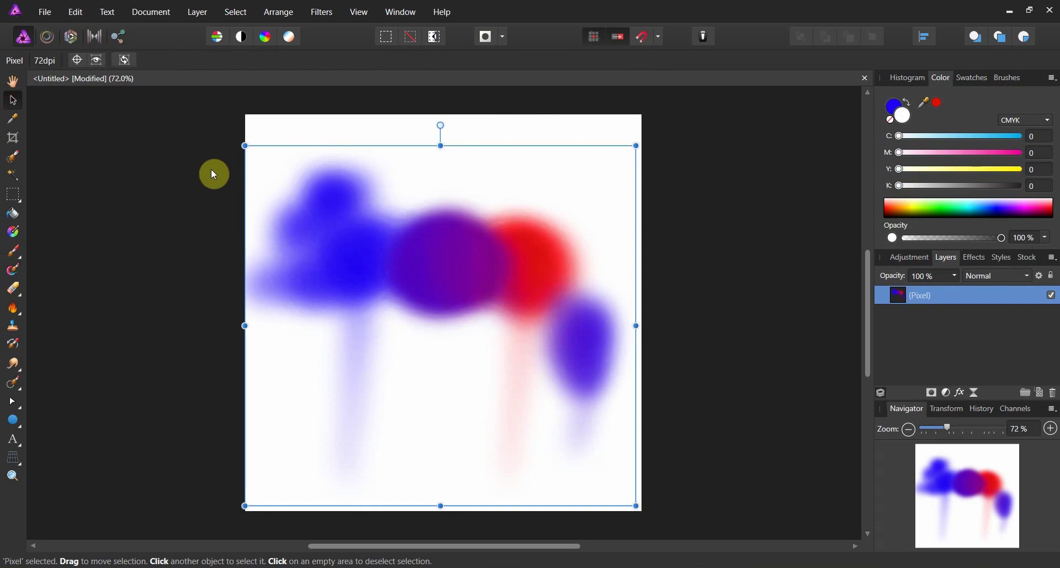
{"action": "key", "text": "Delete"}
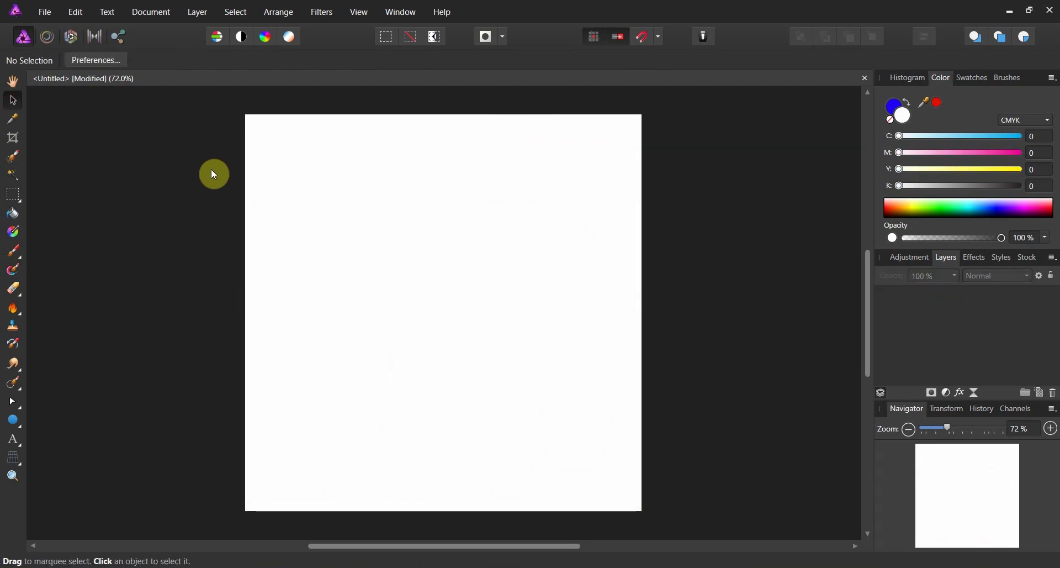
{"action": "left_click", "coordinate": [47, 11]}
{"action": "left_click", "coordinate": [72, 148]}
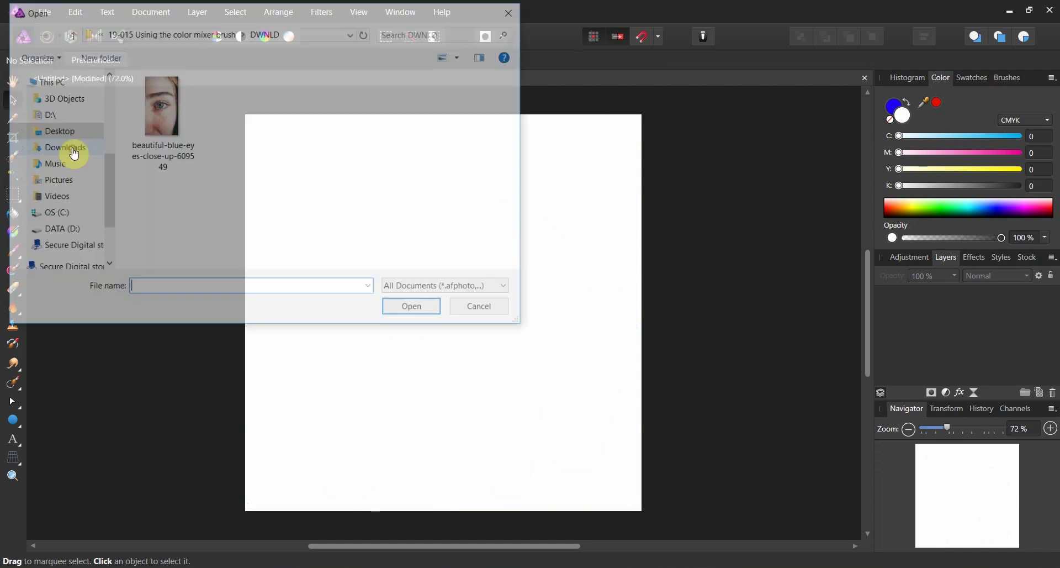
{"action": "left_click", "coordinate": [167, 133]}
{"action": "double_click", "coordinate": [164, 131]}
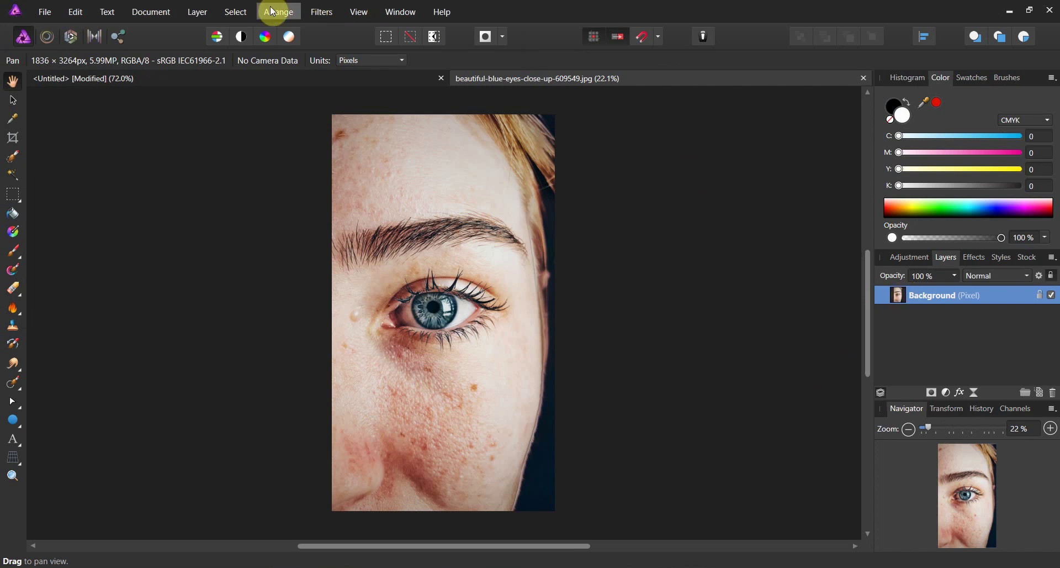
Apply Frequency Separation to the eye photo with a 7.1 px radius.
{"action": "left_click", "coordinate": [322, 13]}
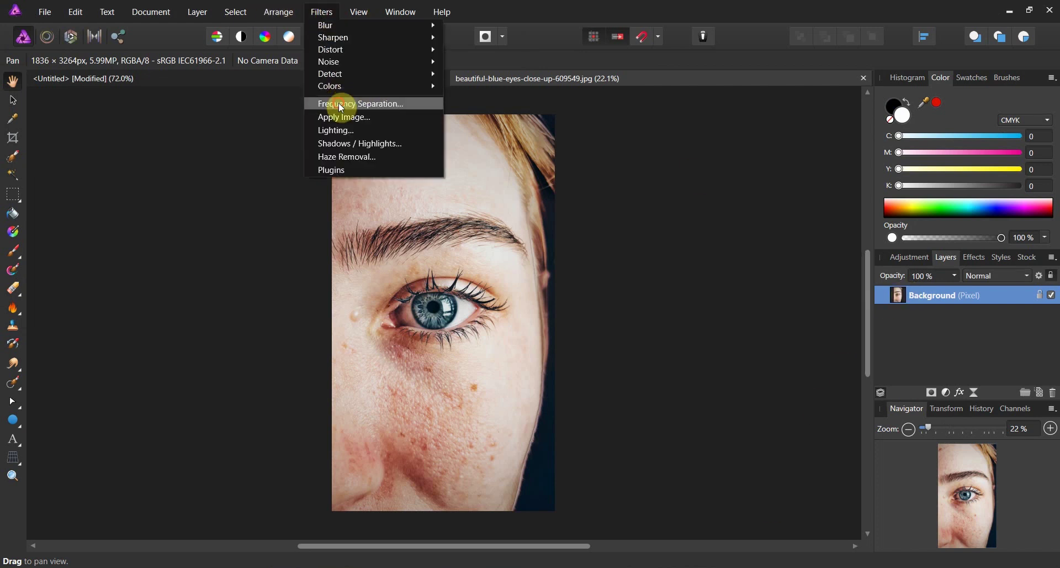
{"action": "left_click", "coordinate": [312, 102]}
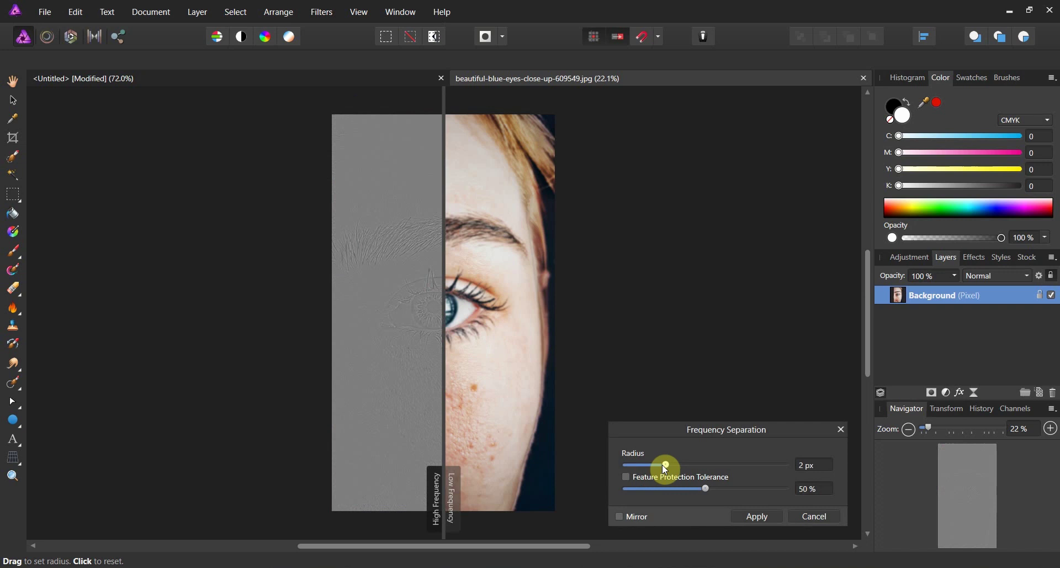
{"action": "left_click_drag", "start_coordinate": [669, 464], "coordinate": [685, 469]}
{"action": "left_click", "coordinate": [752, 518]}
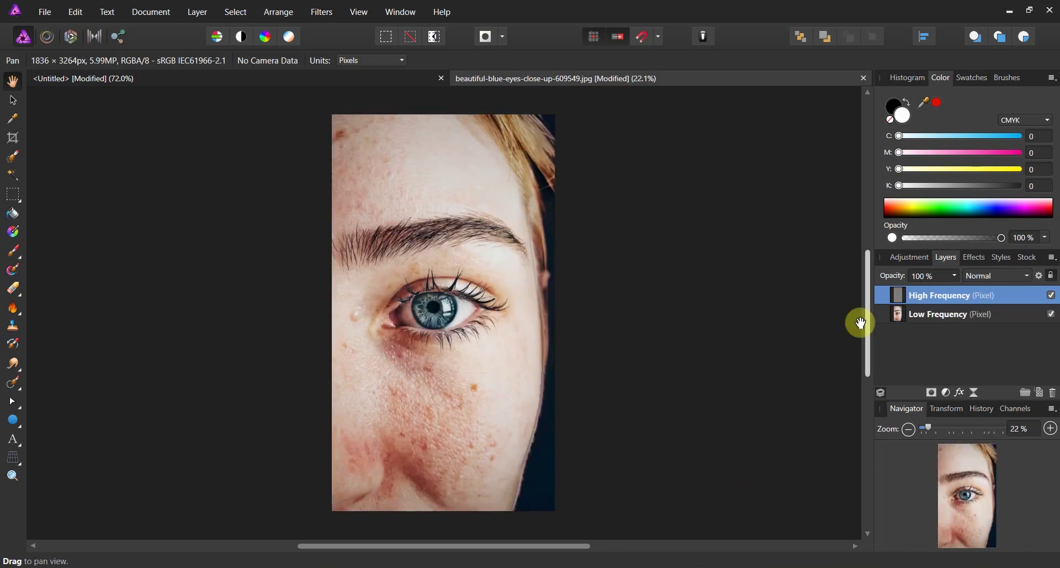
Hide High Frequency, zoom in on the eye, and set the Paint Mixer Brush strength to about 19%.
{"action": "left_click", "coordinate": [1052, 297]}
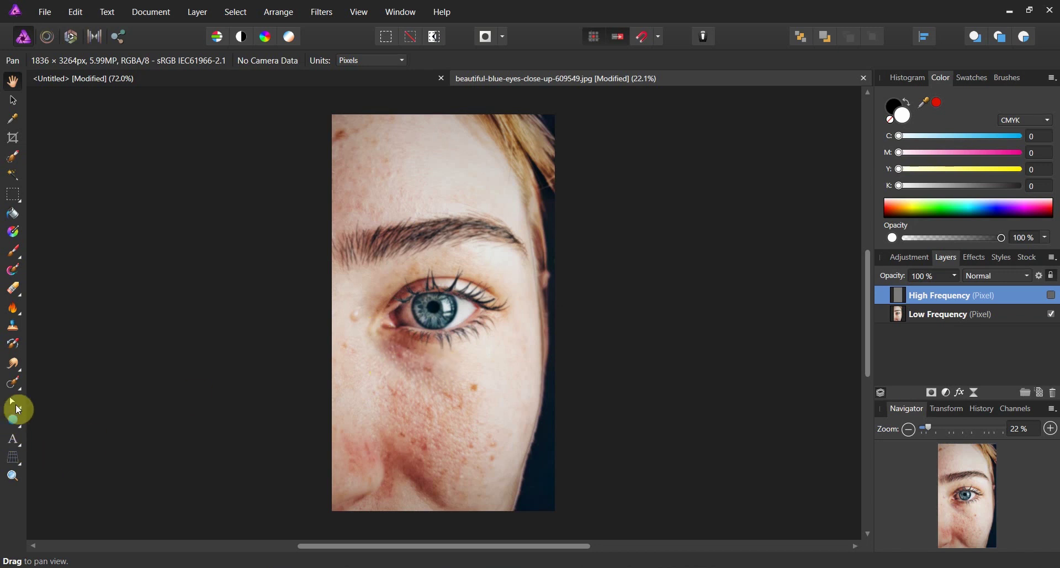
{"action": "left_click", "coordinate": [12, 476]}
{"action": "left_click_drag", "start_coordinate": [447, 345], "coordinate": [587, 352]}
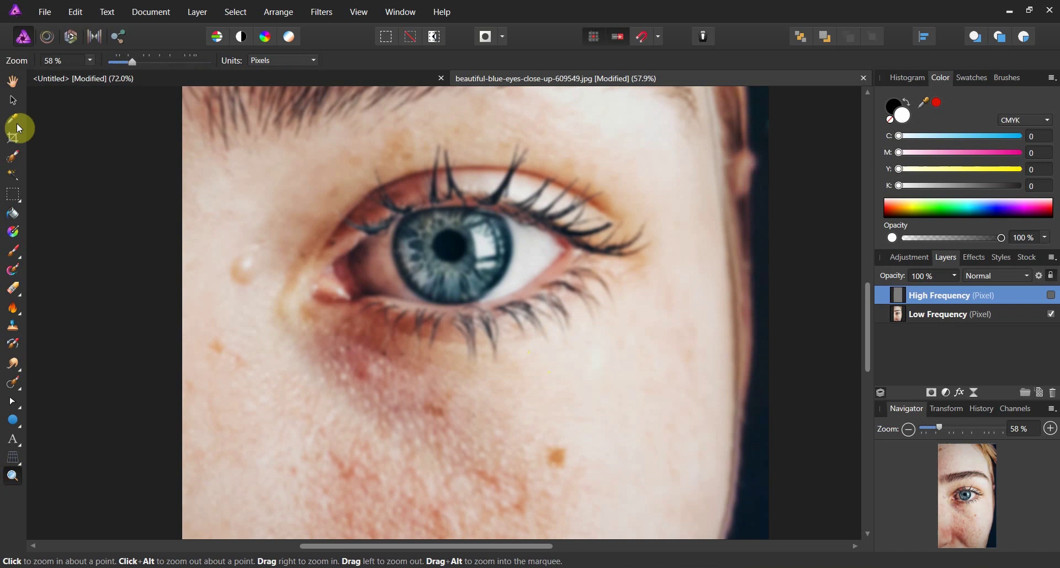
{"action": "left_click", "coordinate": [14, 271]}
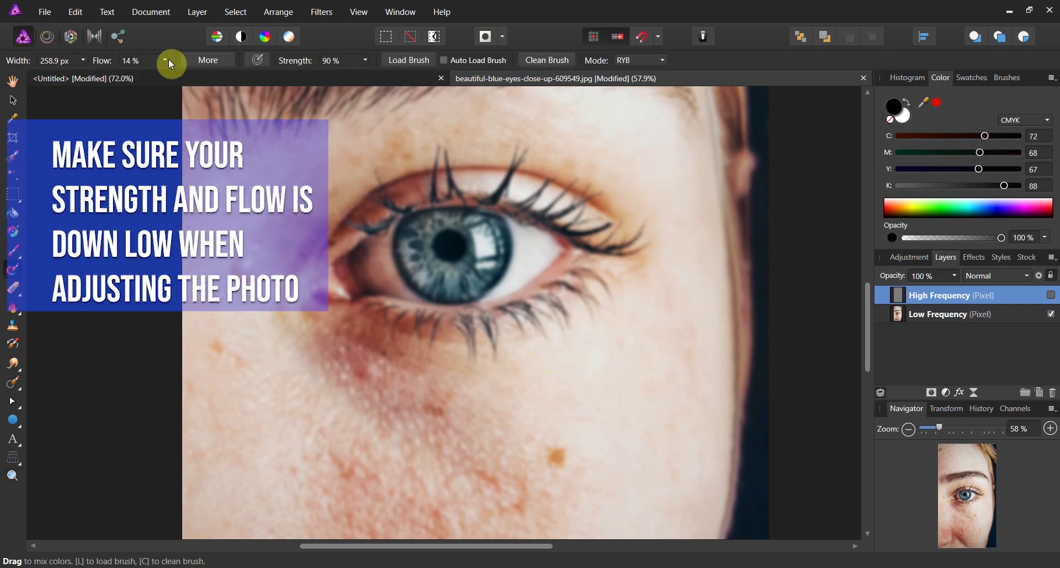
{"action": "left_click", "coordinate": [365, 61]}
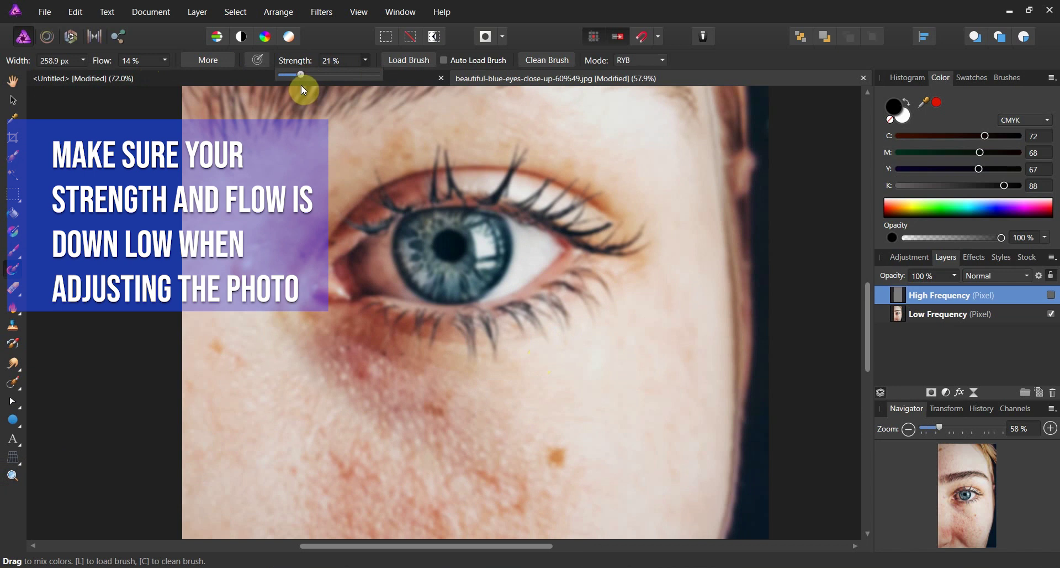
Clean the brush and blend the under-eye shadow lighter on the Low Frequency layer.
{"action": "left_click", "coordinate": [555, 60]}
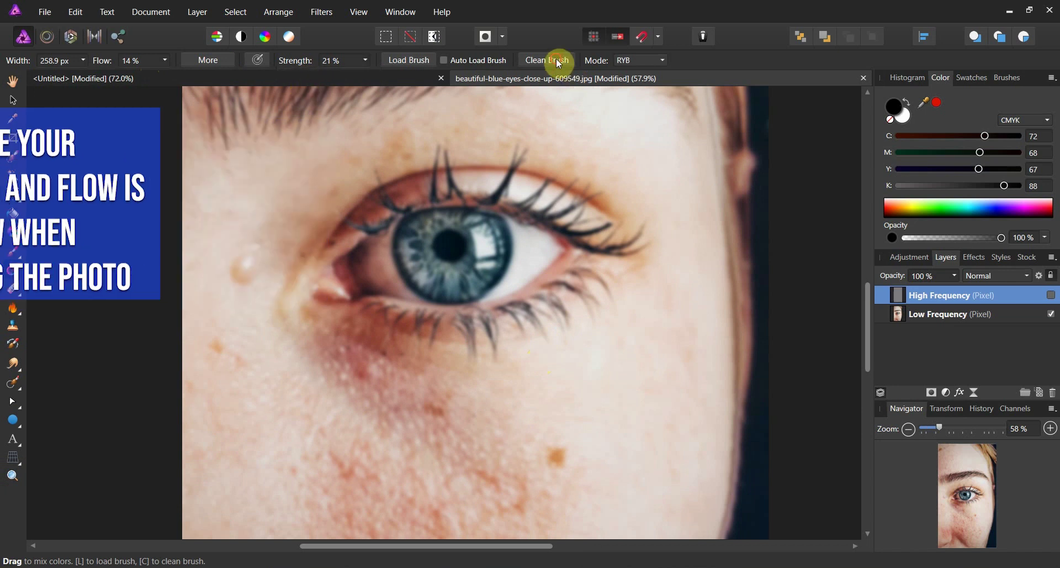
{"action": "left_click", "coordinate": [917, 314]}
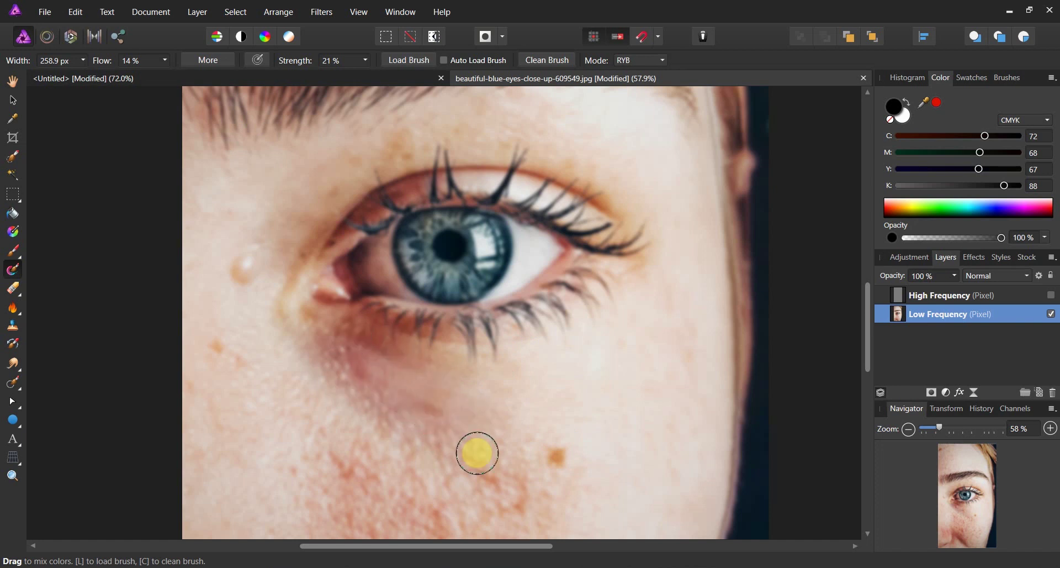
{"action": "left_click", "coordinate": [548, 60]}
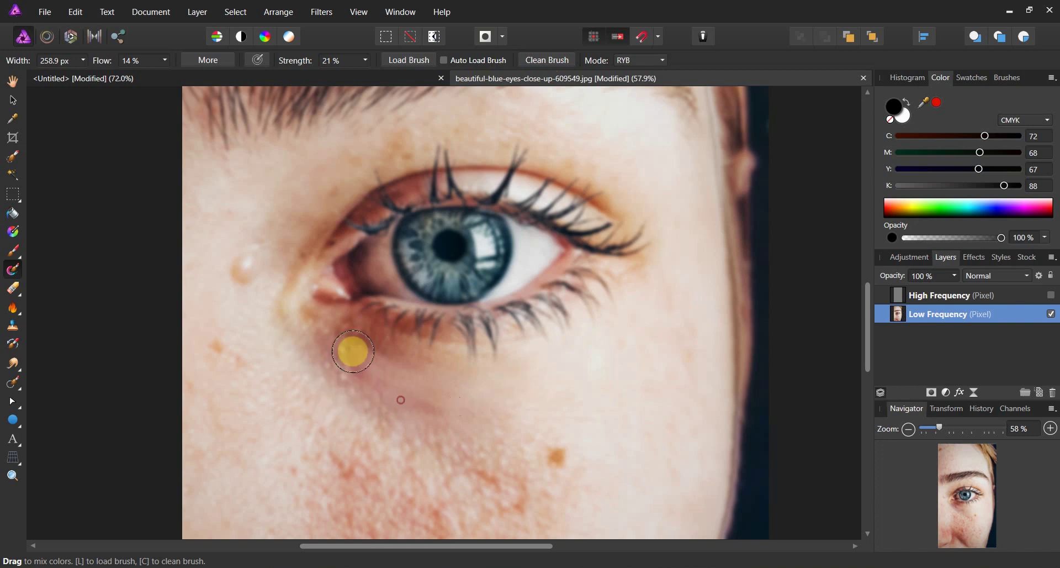
Make the High Frequency layer visible again and save the photo as 'eye 2'.
{"action": "left_click", "coordinate": [1052, 296]}
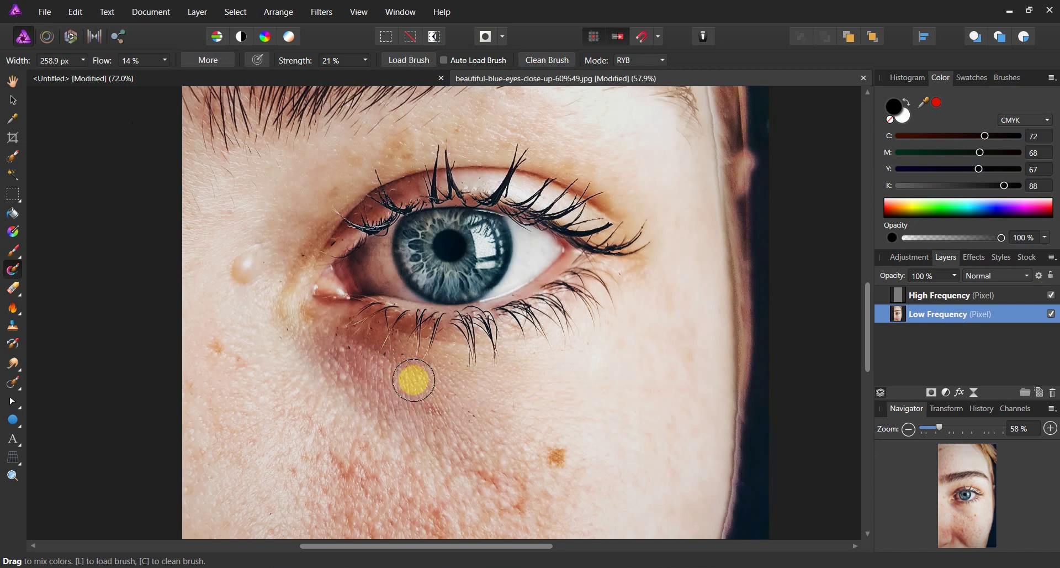
{"action": "left_click", "coordinate": [44, 13]}
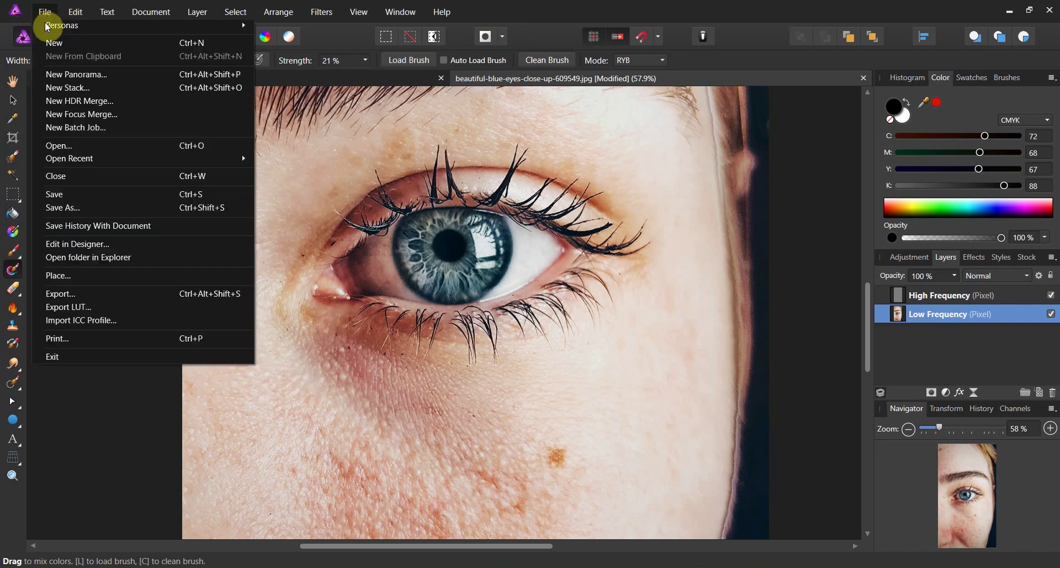
{"action": "left_click", "coordinate": [105, 209]}
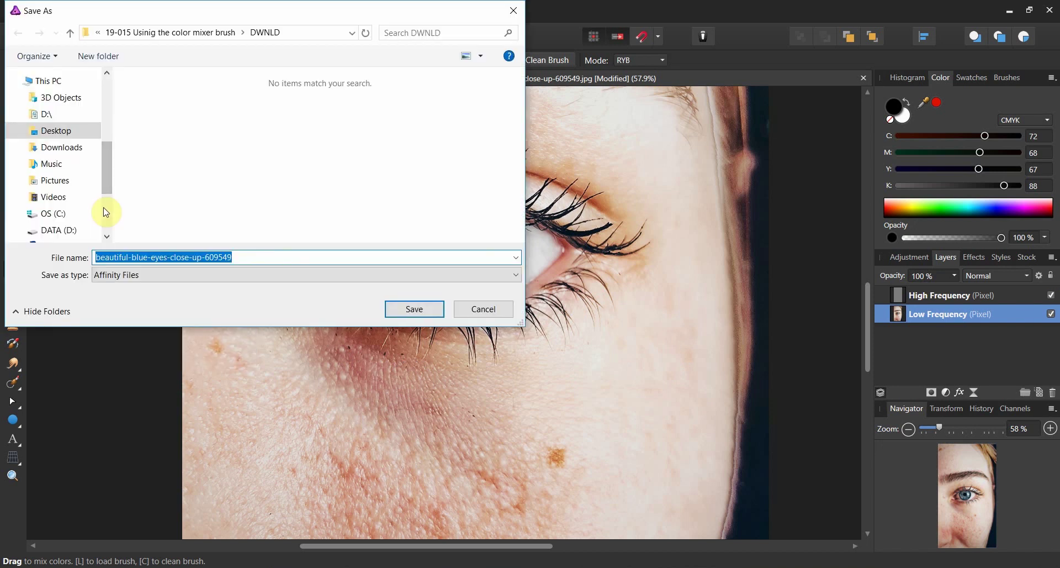
{"action": "type", "text": "eye 2"}
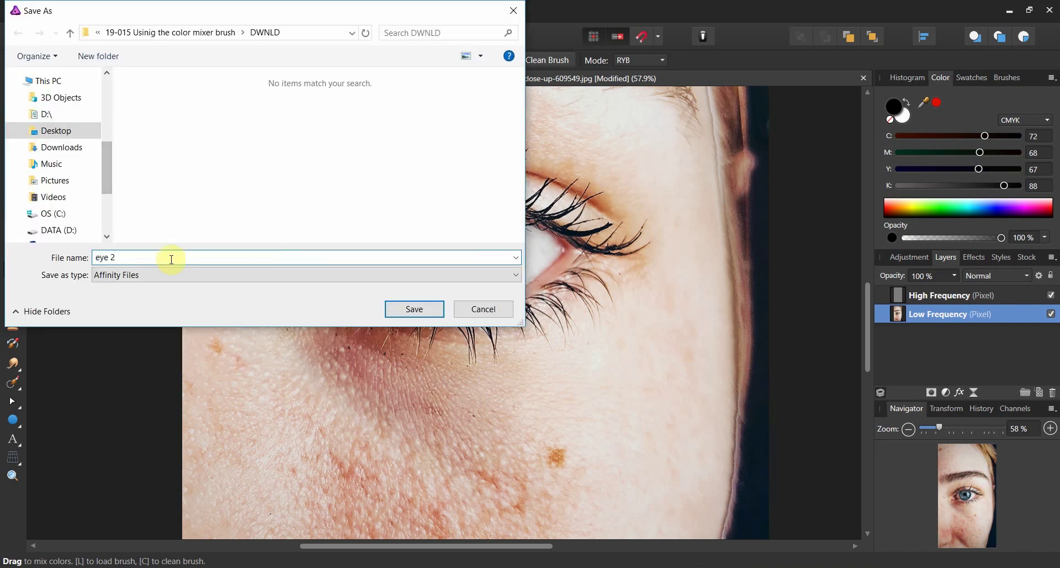
{"action": "left_click", "coordinate": [413, 309]}
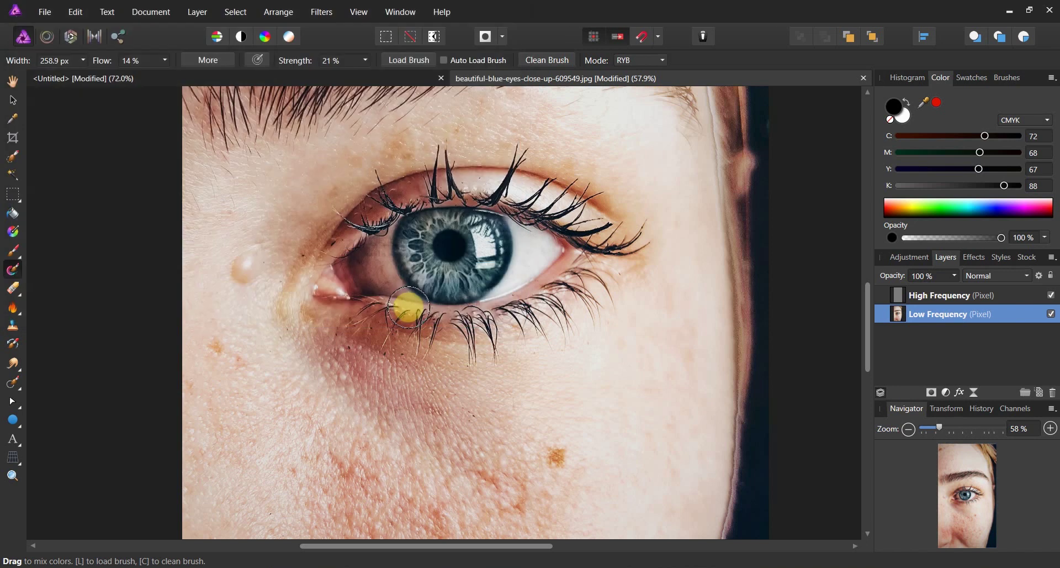
Start placing the original eye photo and zoom out to see the whole canvas.
{"action": "left_click", "coordinate": [46, 13]}
{"action": "left_click", "coordinate": [74, 275]}
{"action": "double_click", "coordinate": [155, 123]}
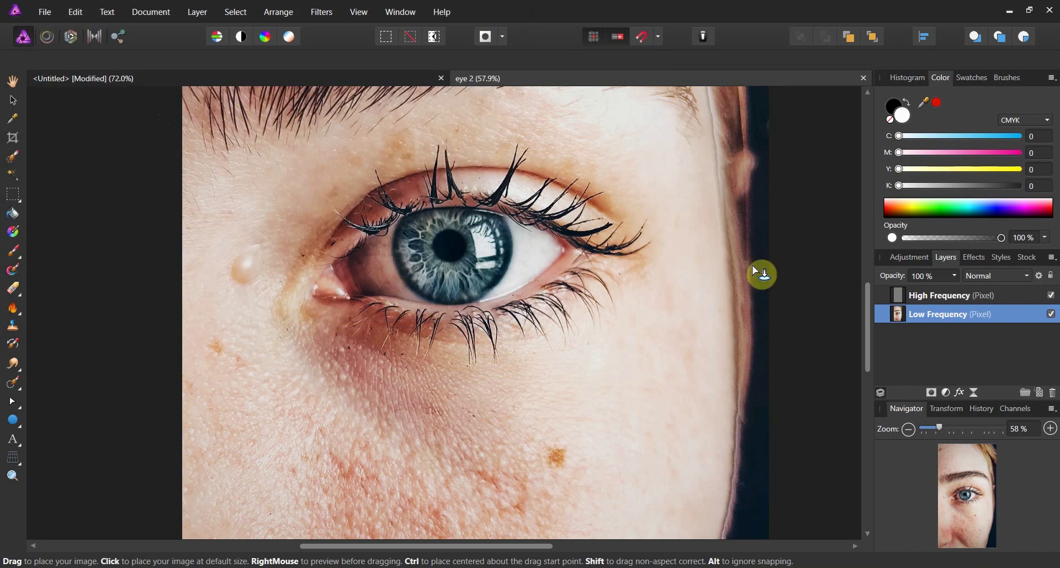
{"action": "scroll", "coordinate": [280, 193], "scroll_direction": "up", "scroll_amount": 1}
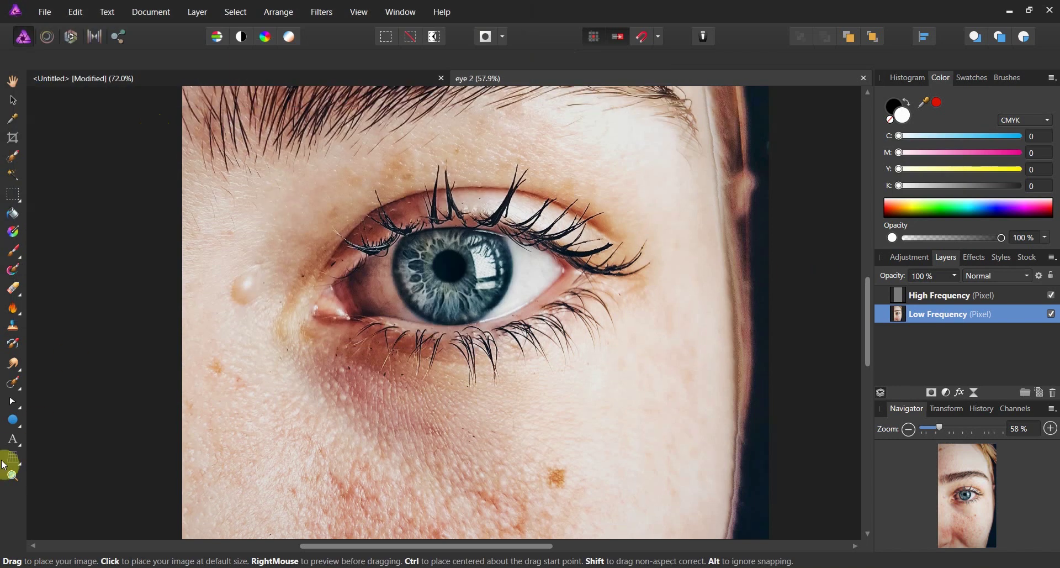
{"action": "left_click", "coordinate": [12, 479]}
{"action": "left_click_drag", "start_coordinate": [433, 182], "coordinate": [309, 239]}
{"action": "scroll", "coordinate": [304, 229], "scroll_direction": "up", "scroll_amount": 2}
Place beautiful-blue-eyes-close-up-609549 to fill the canvas and move its layer below Low Frequency.
{"action": "left_click", "coordinate": [45, 13]}
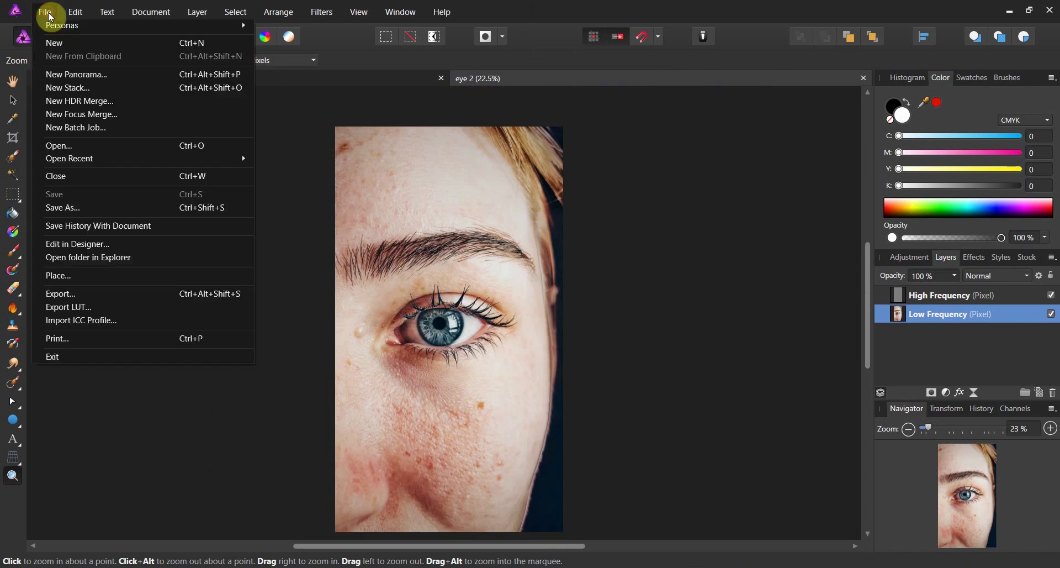
{"action": "left_click", "coordinate": [70, 276]}
{"action": "left_click", "coordinate": [160, 110]}
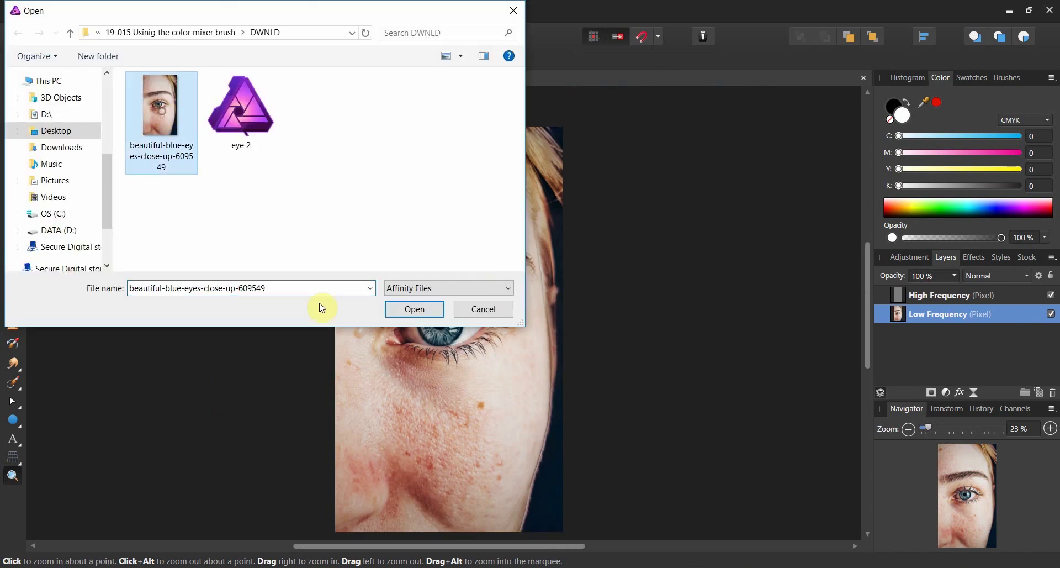
{"action": "left_click", "coordinate": [397, 309]}
{"action": "left_click_drag", "start_coordinate": [339, 130], "coordinate": [574, 526]}
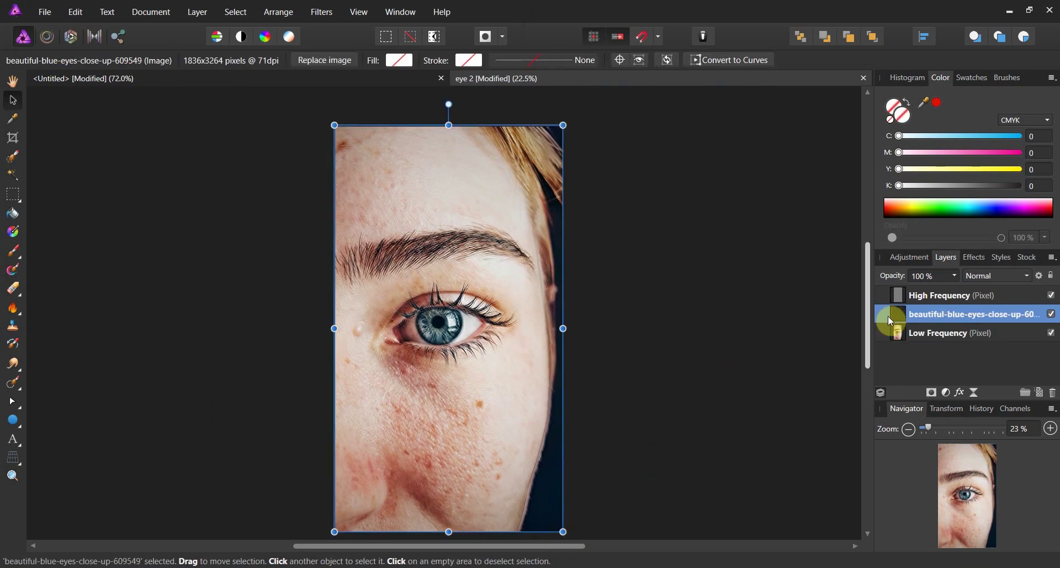
{"action": "left_click_drag", "start_coordinate": [892, 320], "coordinate": [904, 352]}
Merge the High and Low Frequency layers into one new pixel layer with Merge Visible.
{"action": "left_click", "coordinate": [903, 313]}
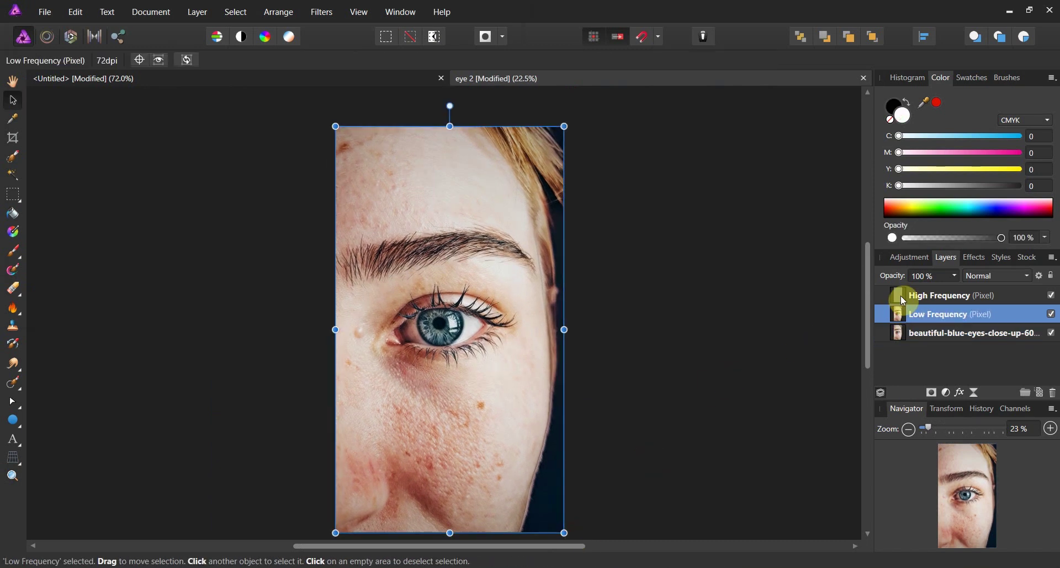
{"action": "left_click", "coordinate": [901, 295], "text": "shift"}
{"action": "right_click", "coordinate": [900, 295]}
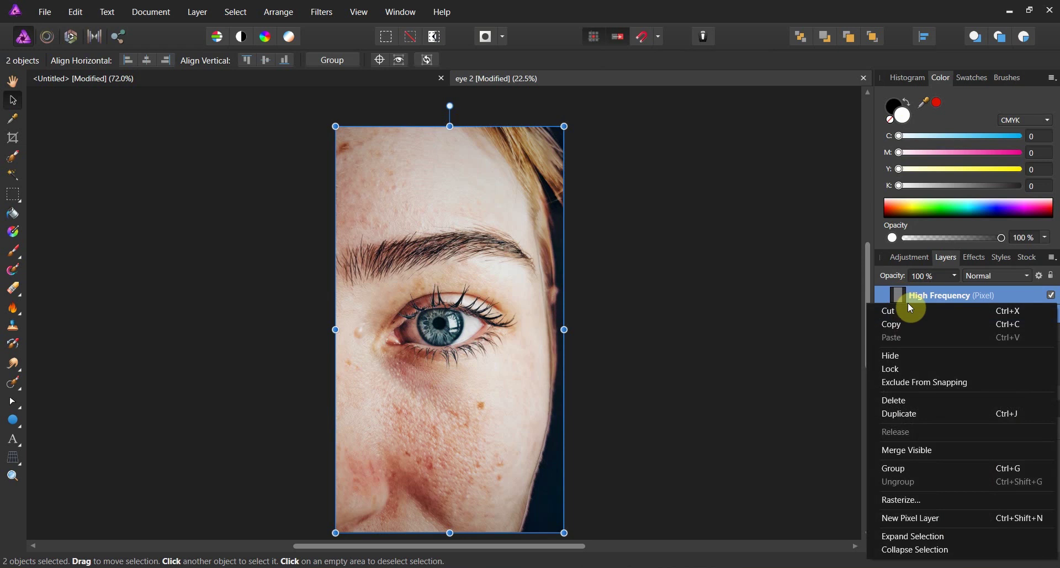
{"action": "left_click", "coordinate": [909, 452]}
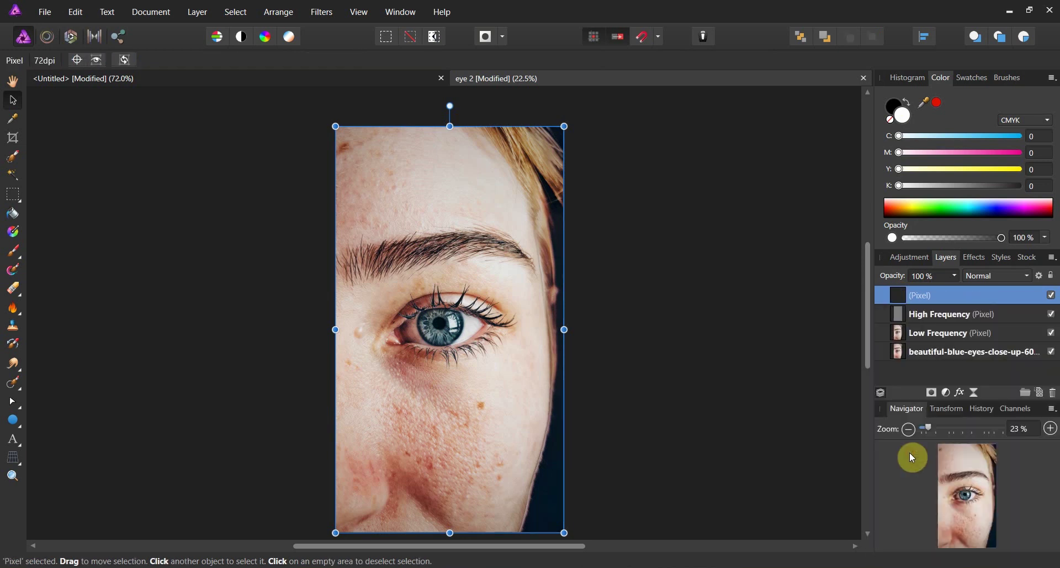
Delete the original High Frequency and Low Frequency layers.
{"action": "left_click", "coordinate": [925, 319]}
{"action": "key", "text": "Delete"}
{"action": "double_click", "coordinate": [925, 319]}
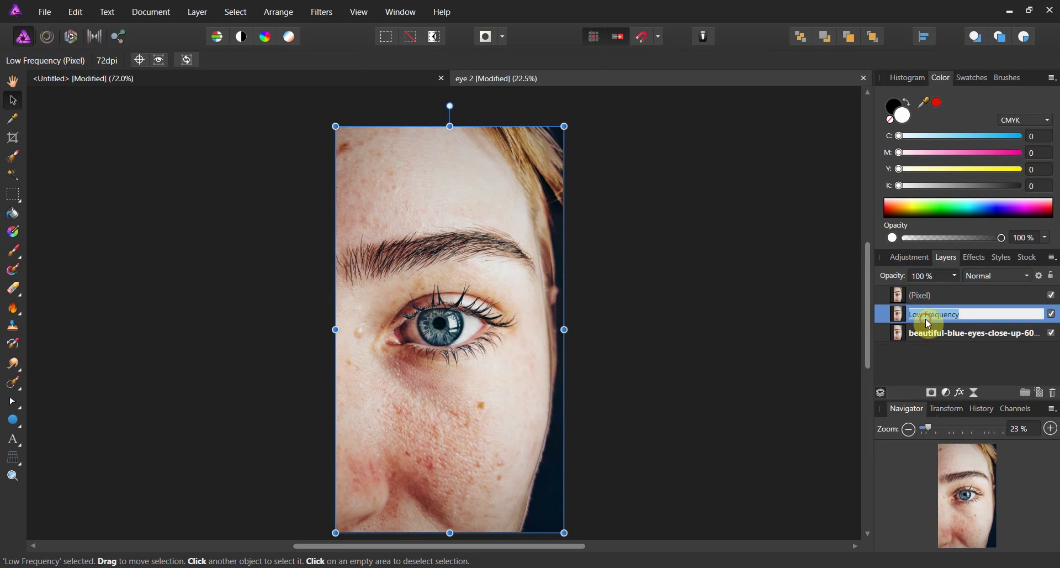
{"action": "left_click", "coordinate": [900, 319]}
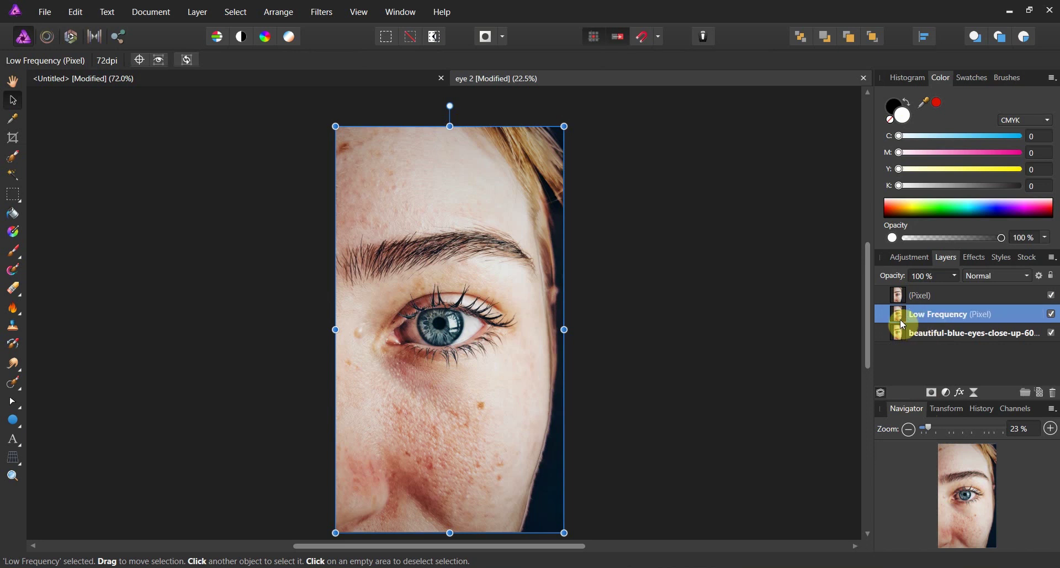
{"action": "key", "text": "Delete"}
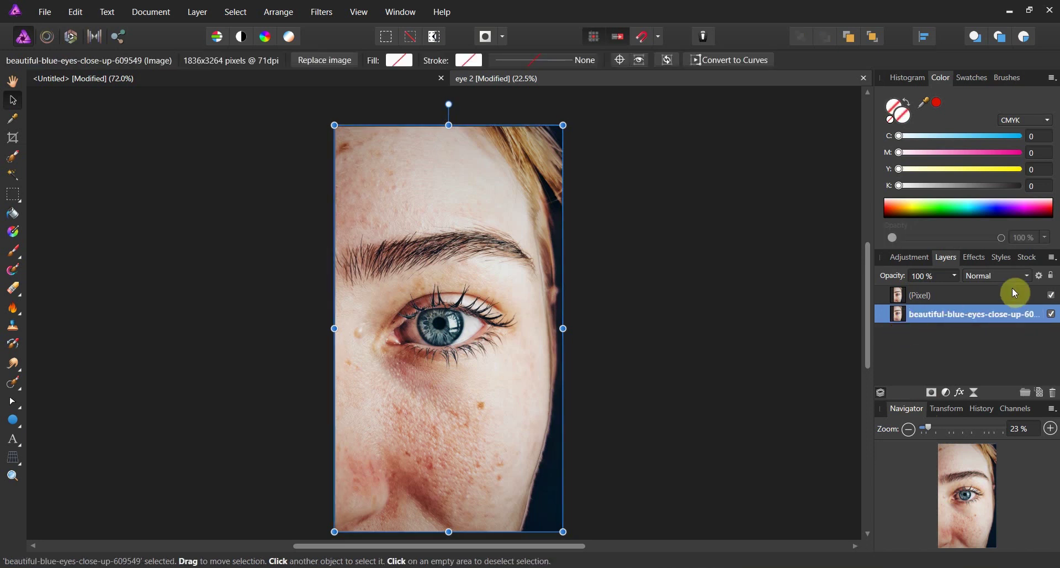
{"action": "left_click", "coordinate": [1054, 299]}
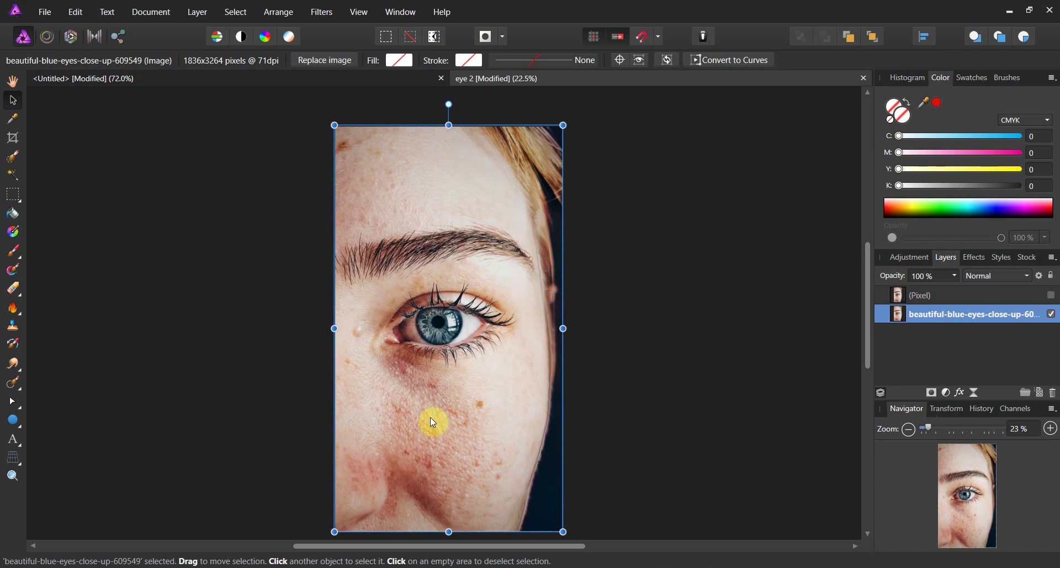
{"action": "left_click", "coordinate": [1054, 297]}
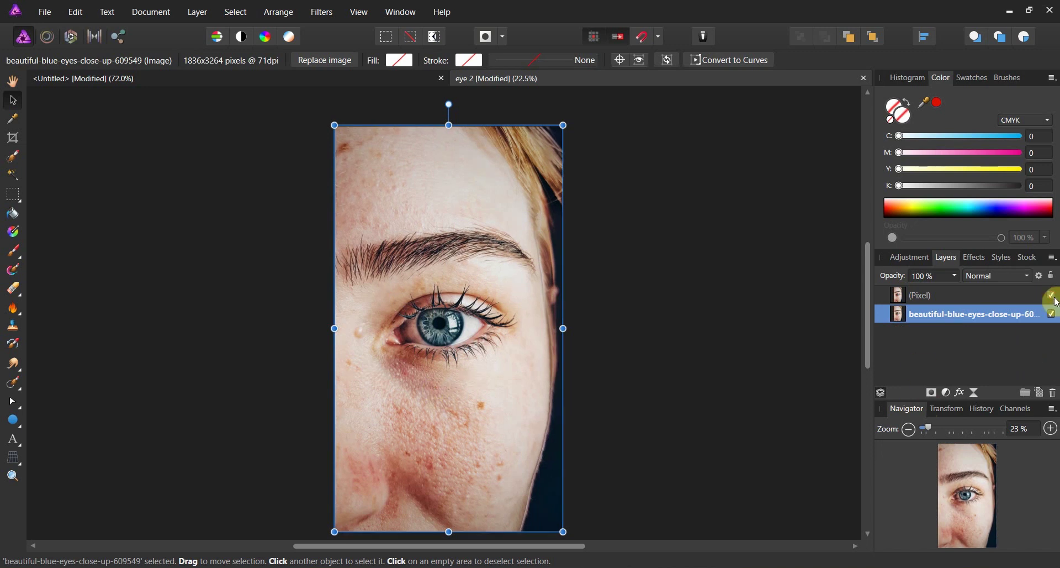
{"action": "left_click", "coordinate": [1054, 297]}
{"action": "left_click", "coordinate": [1054, 297]}
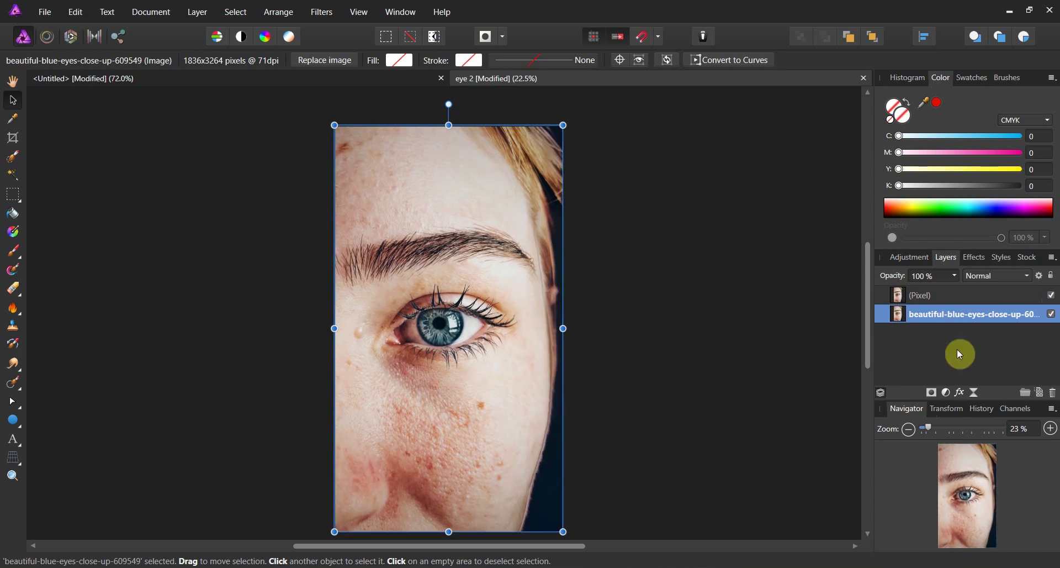
{"action": "left_click", "coordinate": [14, 476]}
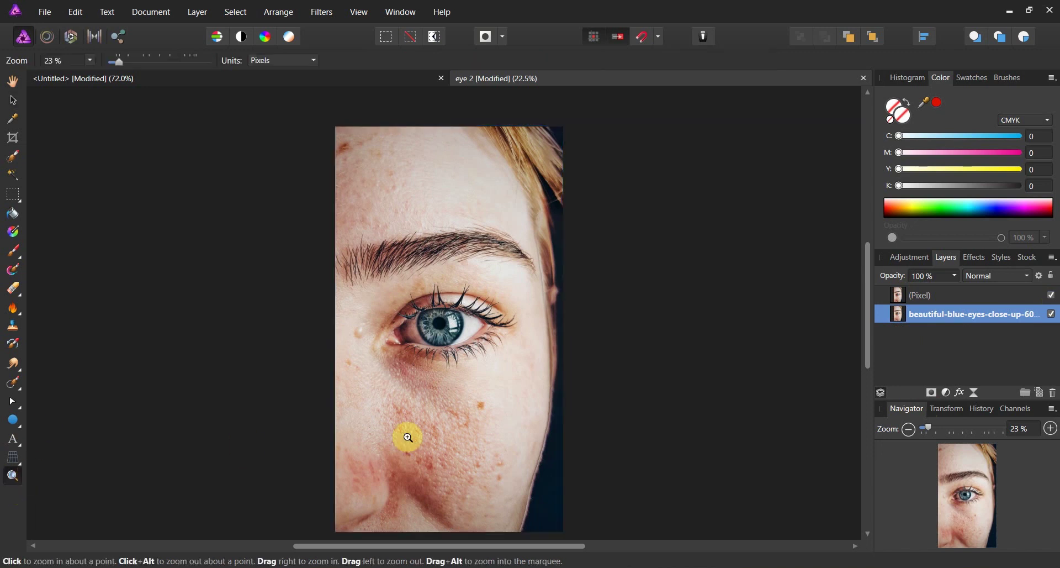
{"action": "left_click_drag", "start_coordinate": [408, 437], "coordinate": [649, 397]}
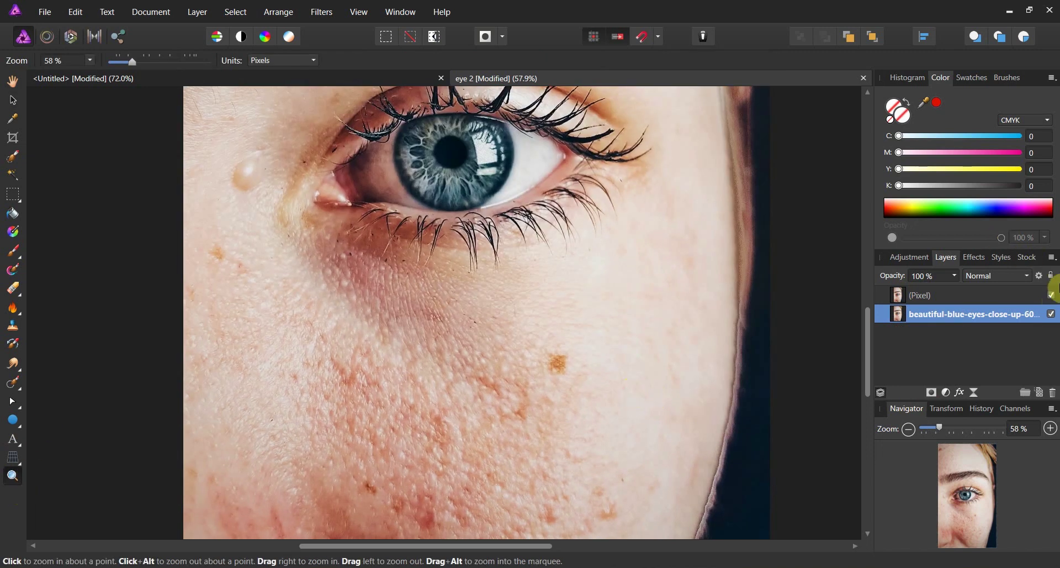
{"action": "left_click", "coordinate": [1054, 297]}
{"action": "left_click", "coordinate": [1054, 298]}
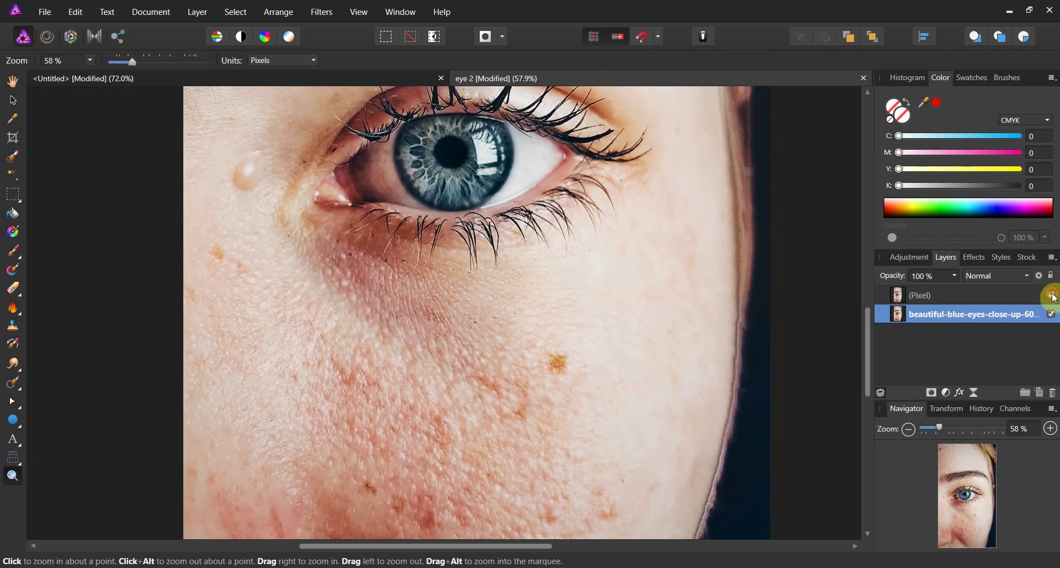
{"action": "left_click", "coordinate": [1054, 297]}
{"action": "left_click", "coordinate": [1054, 297]}
{"action": "left_click", "coordinate": [1054, 297]}
{"action": "left_click", "coordinate": [1054, 297]}
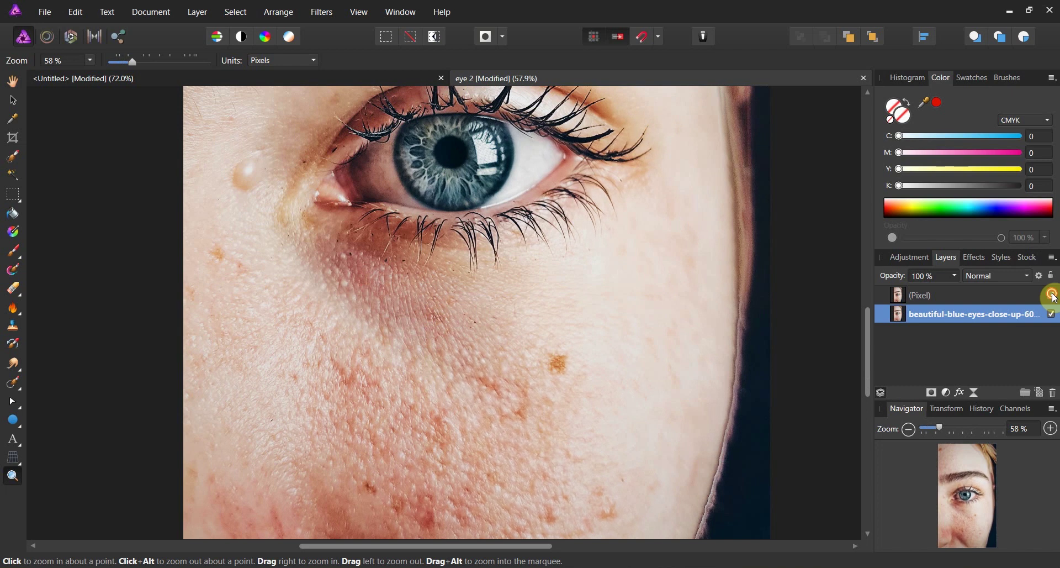
{"action": "left_click", "coordinate": [1054, 297]}
{"action": "left_click", "coordinate": [1054, 297]}
{"action": "left_click", "coordinate": [1054, 297]}
{"action": "left_click", "coordinate": [1054, 297]}
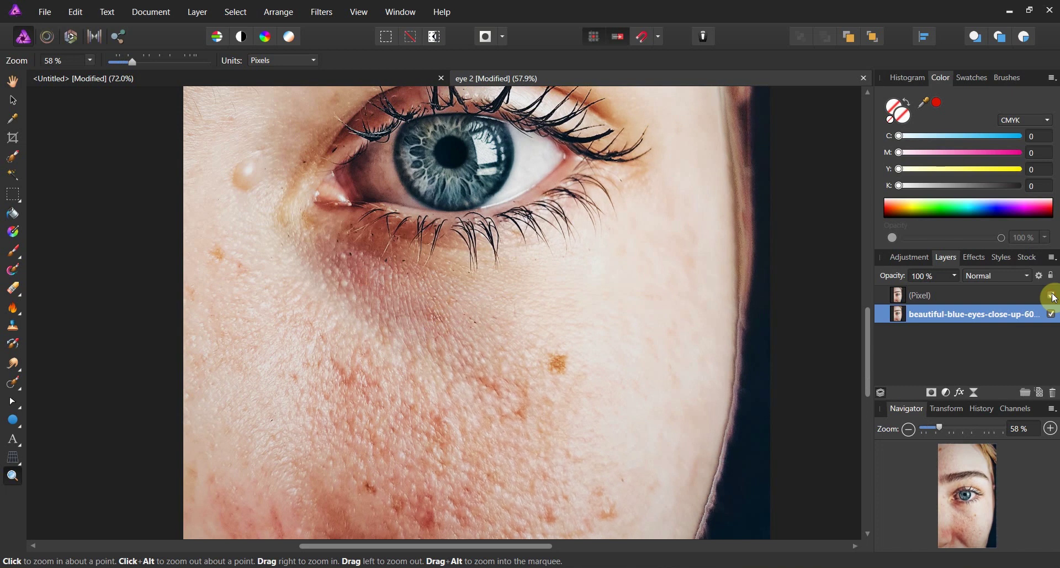